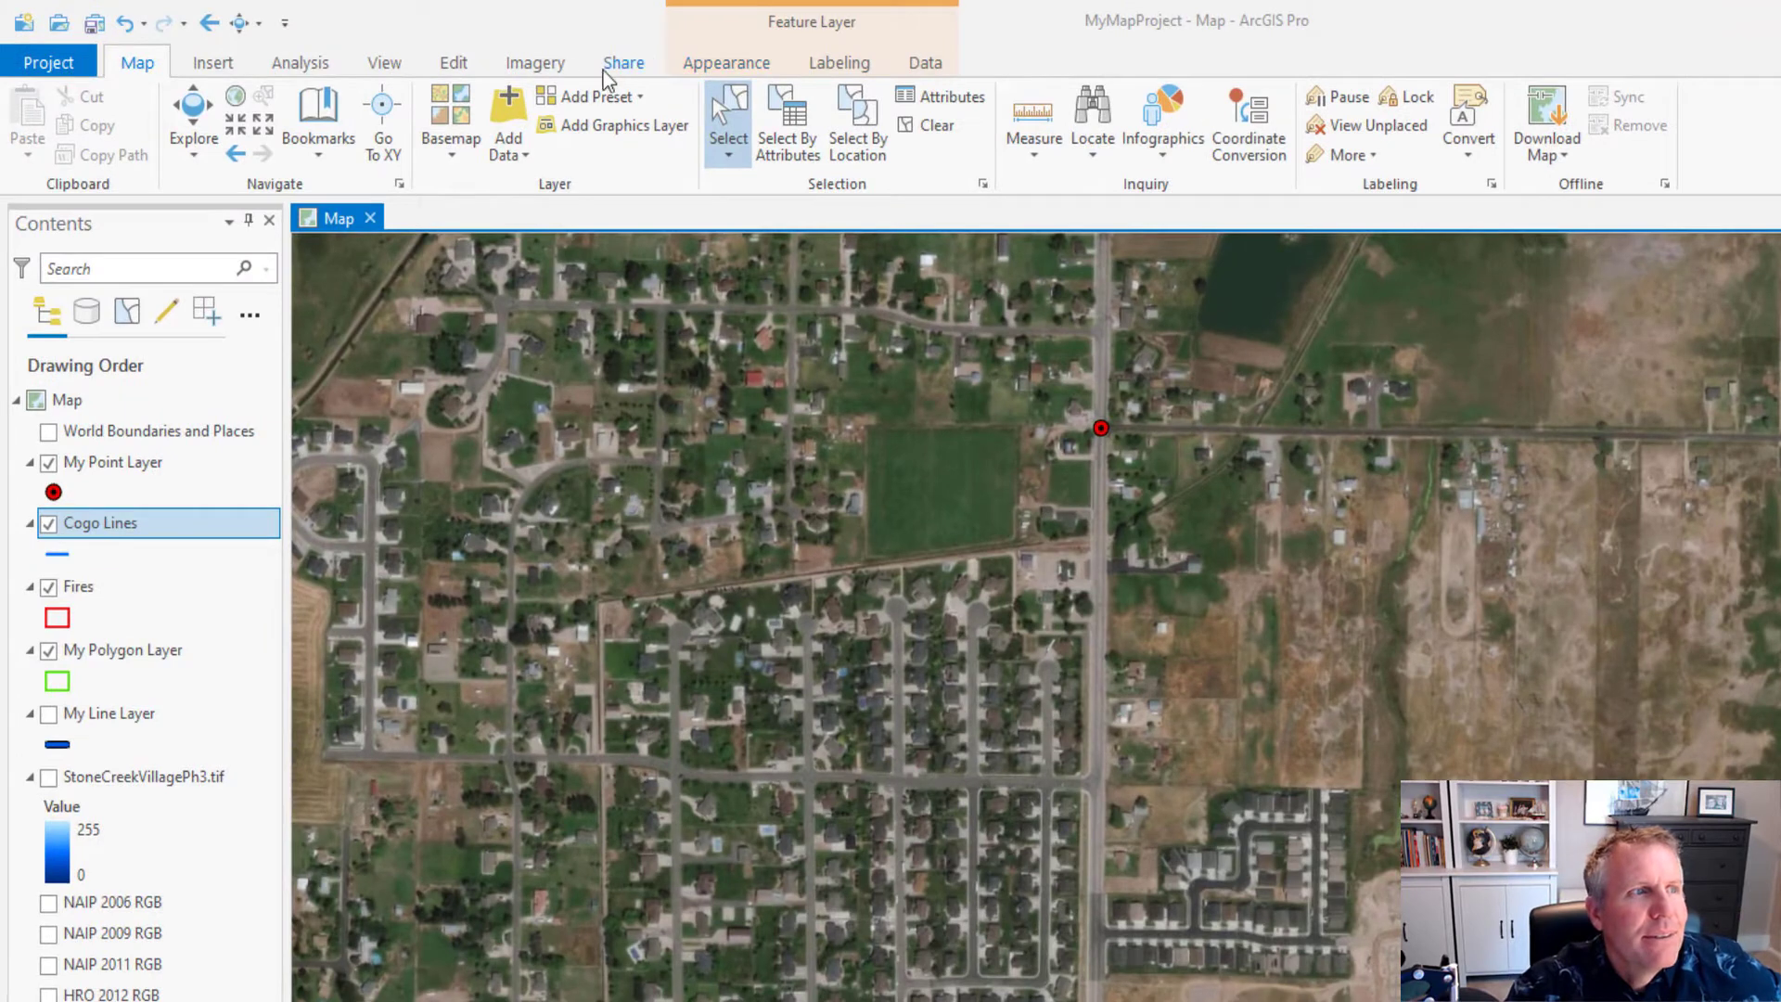
- On the Edit tab, confirm ground-to-grid corrections are off, with 0 dd offset and 1.0000000000 scale
{"action": "left_click", "coordinate": [453, 65]}
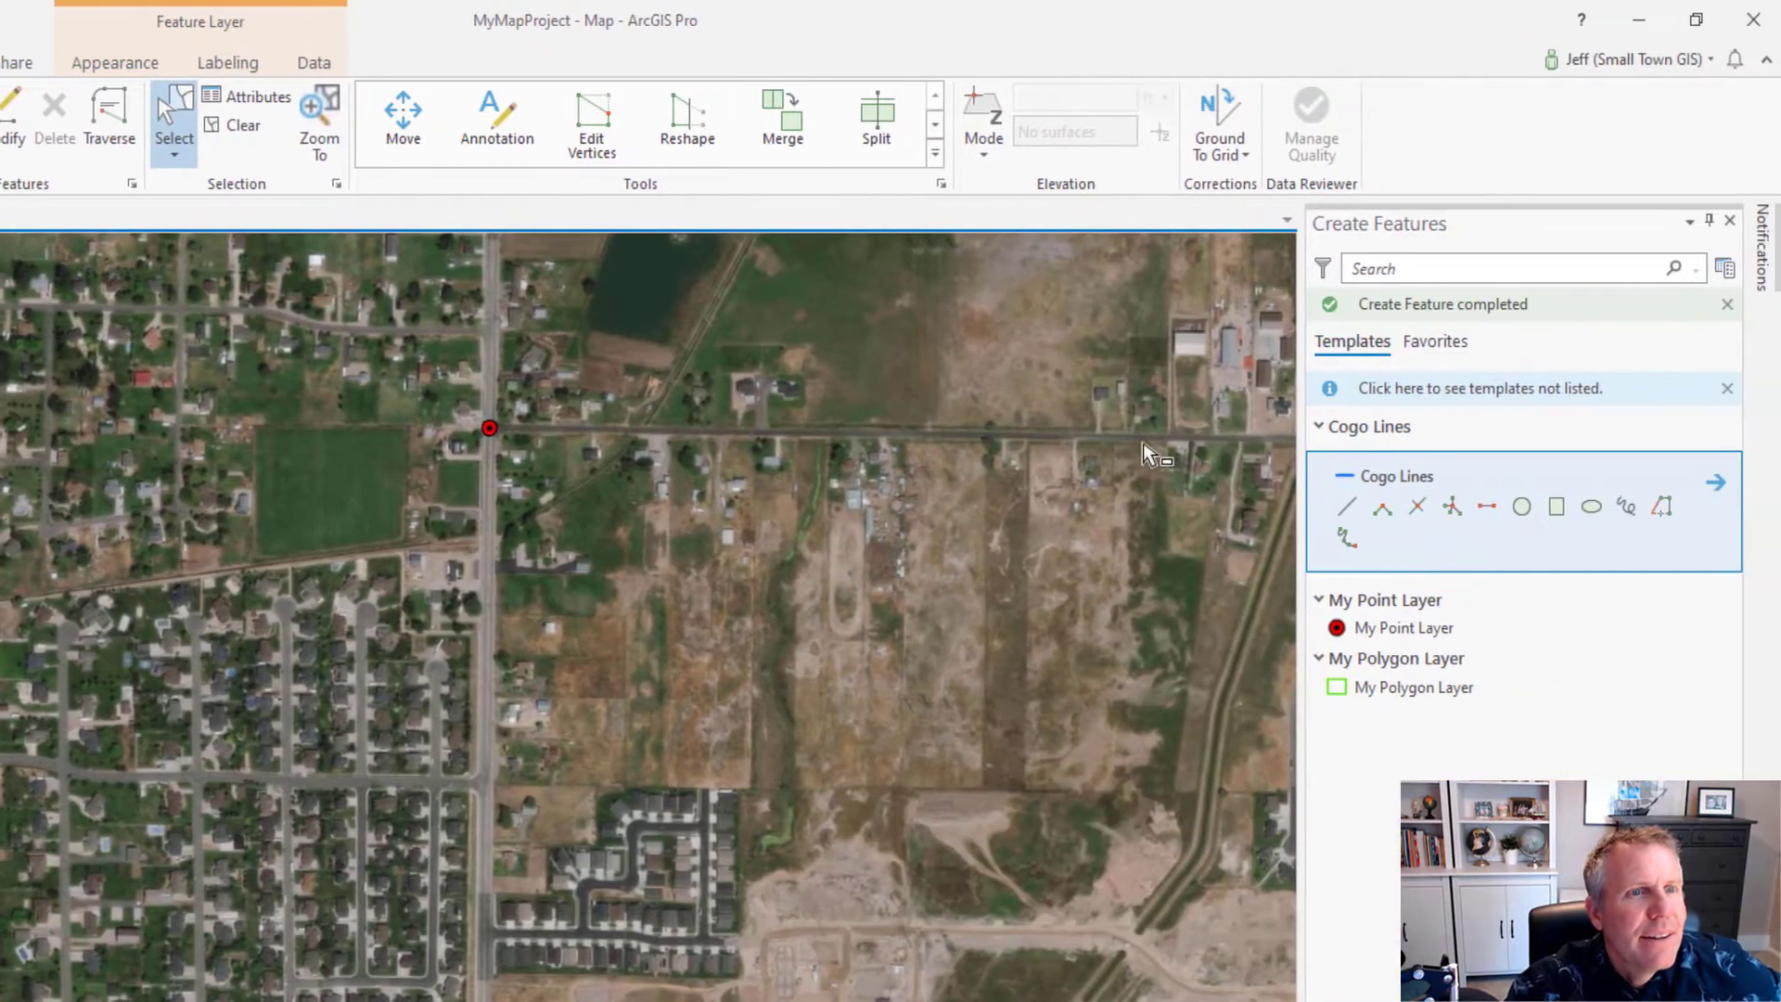
{"action": "left_click", "coordinate": [1245, 156]}
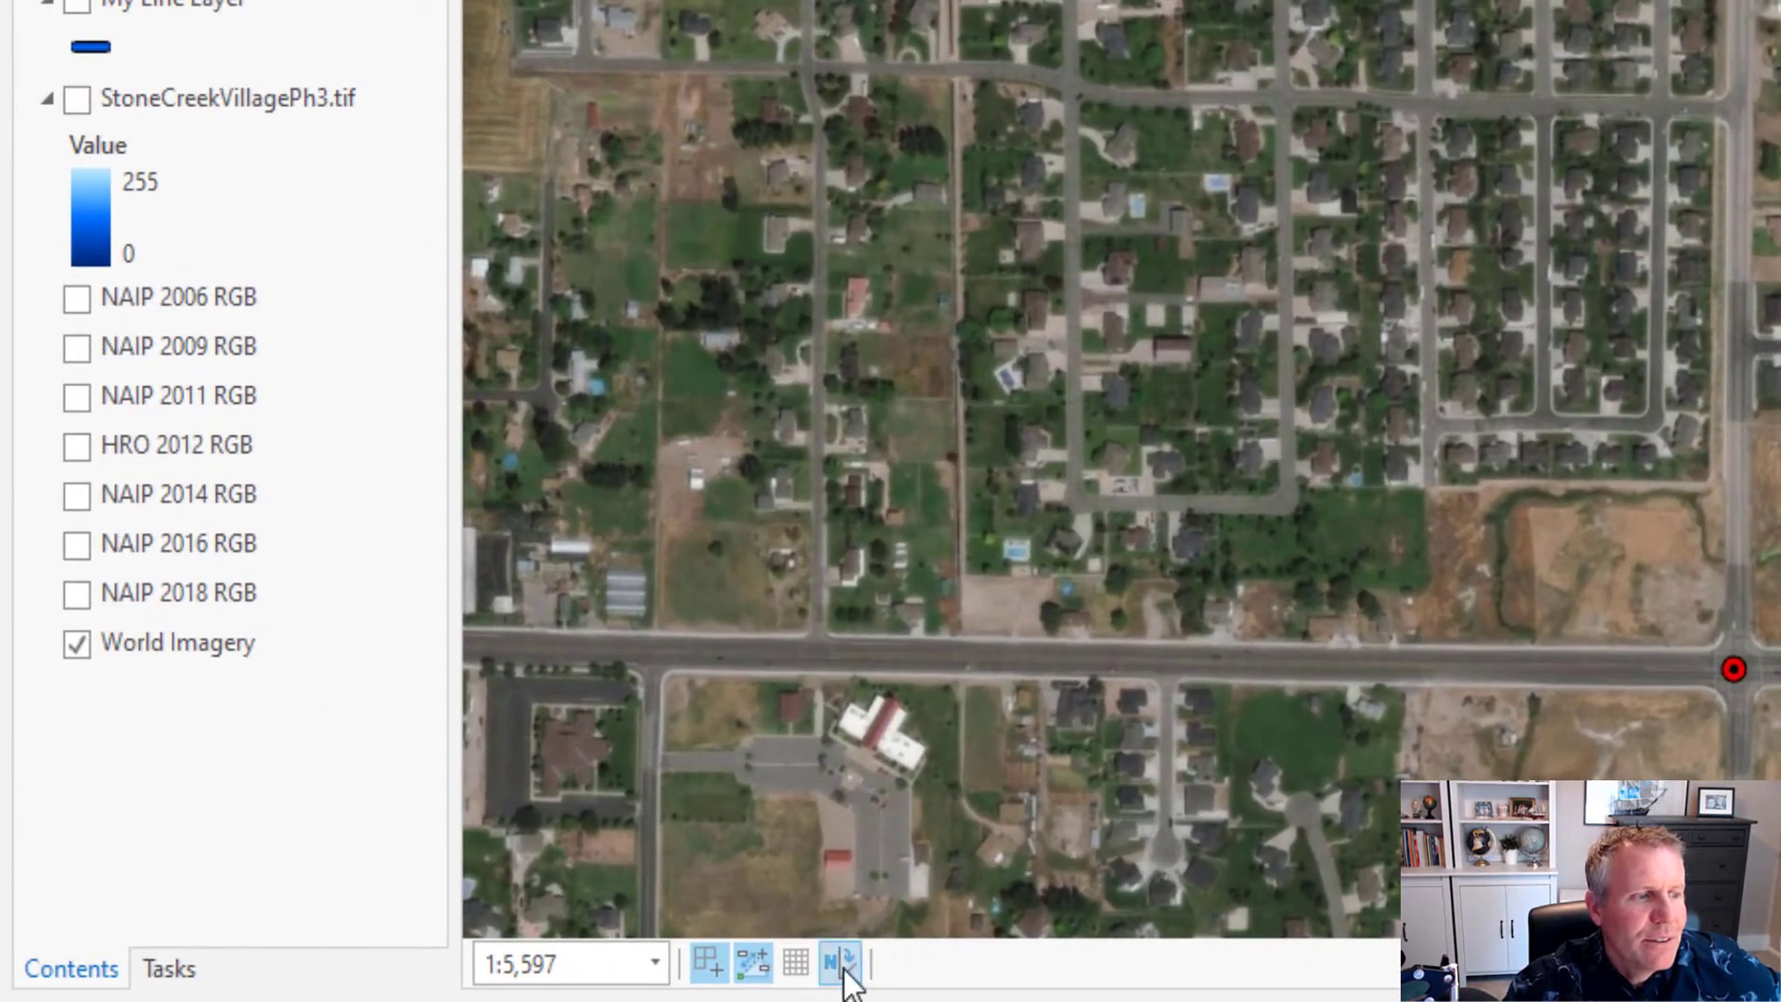
- Recheck the status-bar ground-to-grid corrections (still off, offset 0, scale 1) and return to the Map tab
{"action": "left_click", "coordinate": [842, 964]}
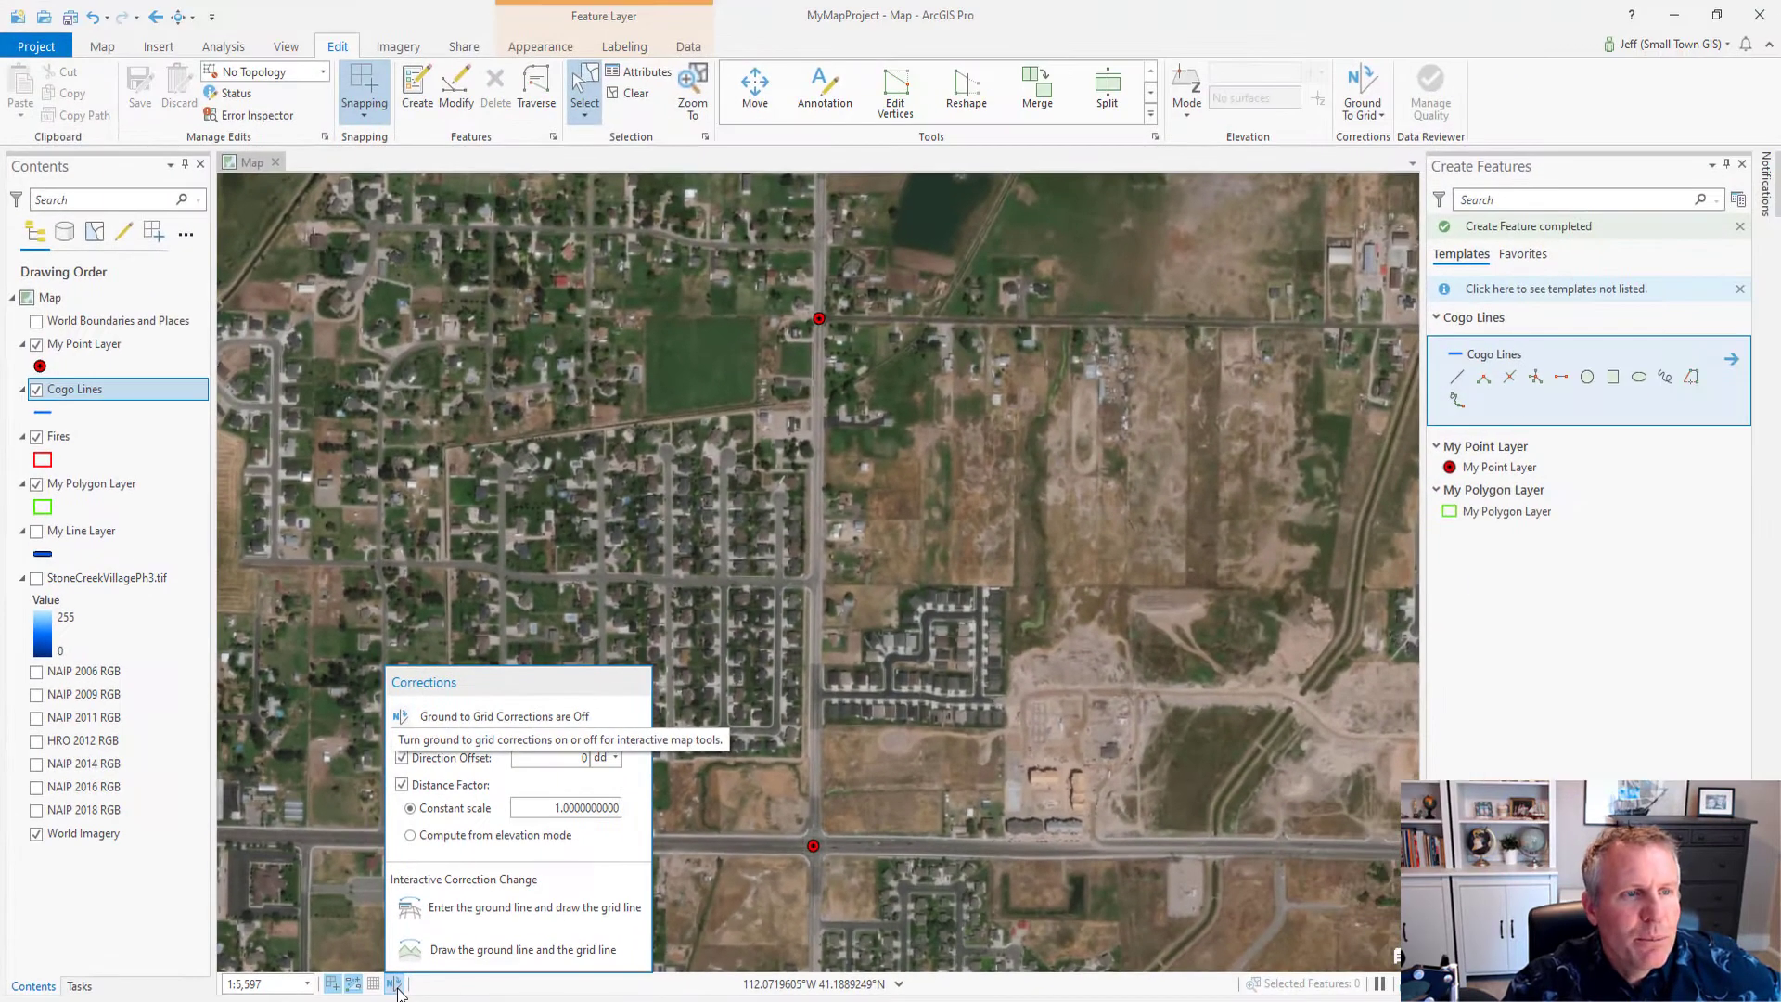
{"action": "left_click", "coordinate": [729, 448]}
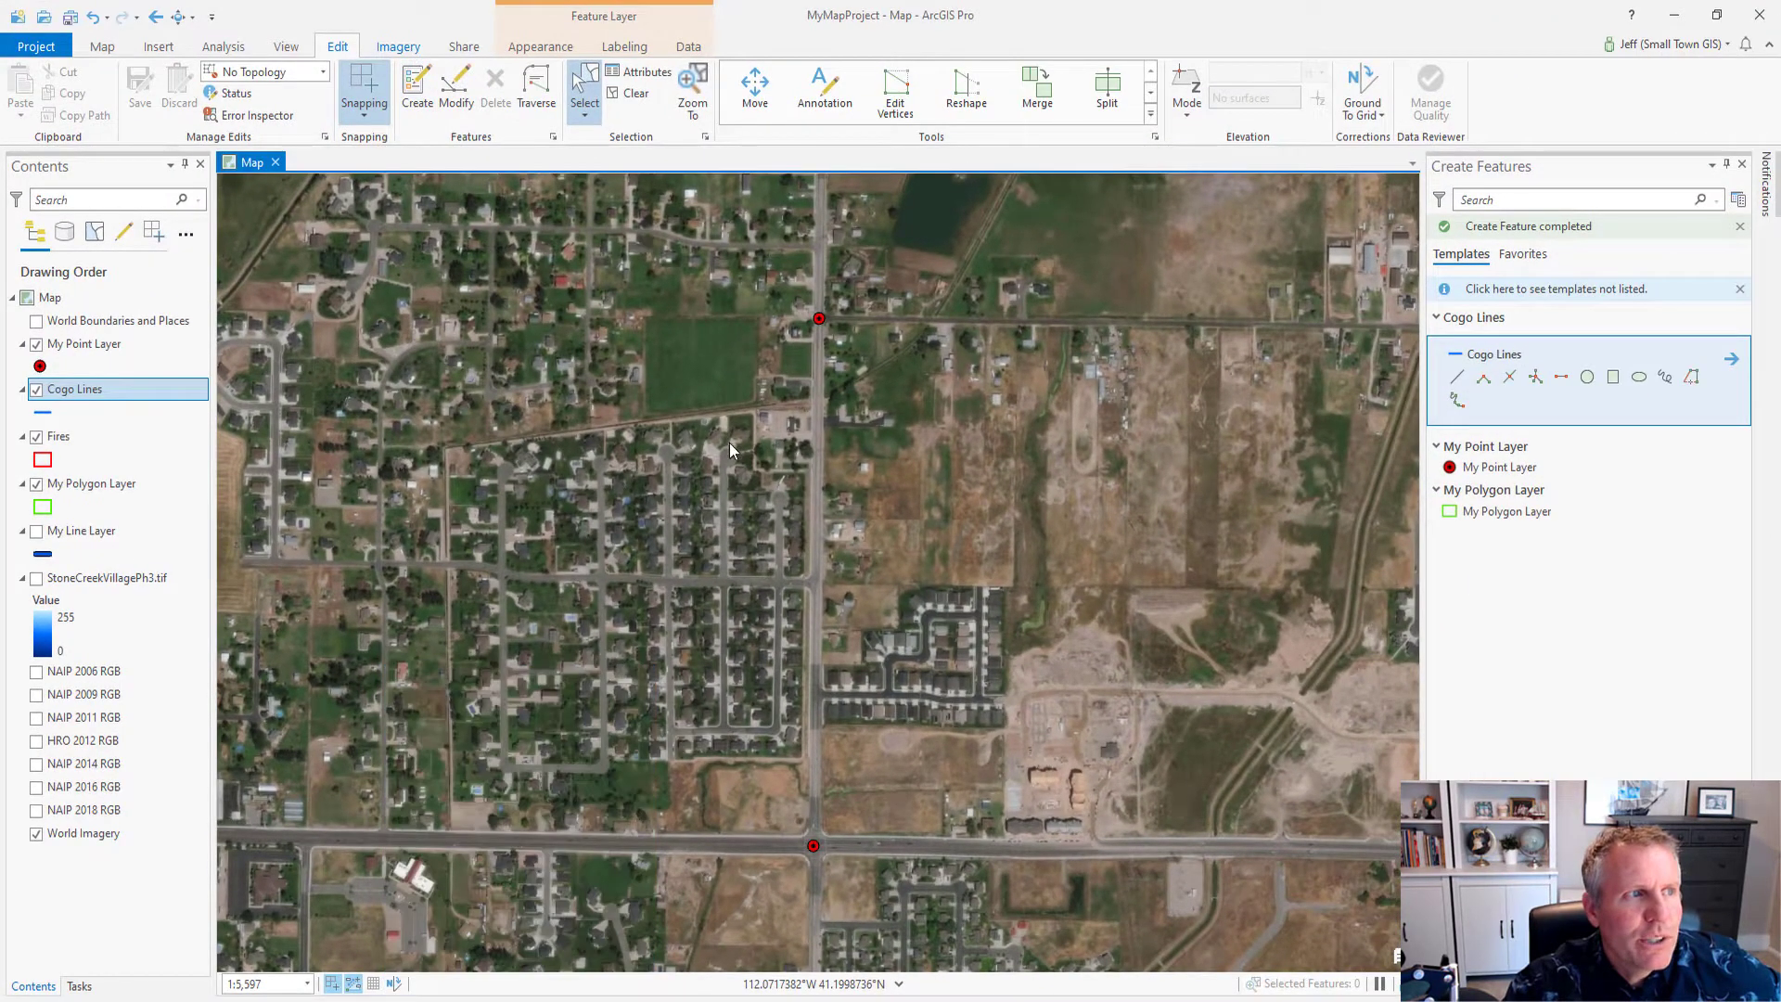
{"action": "left_click", "coordinate": [102, 47]}
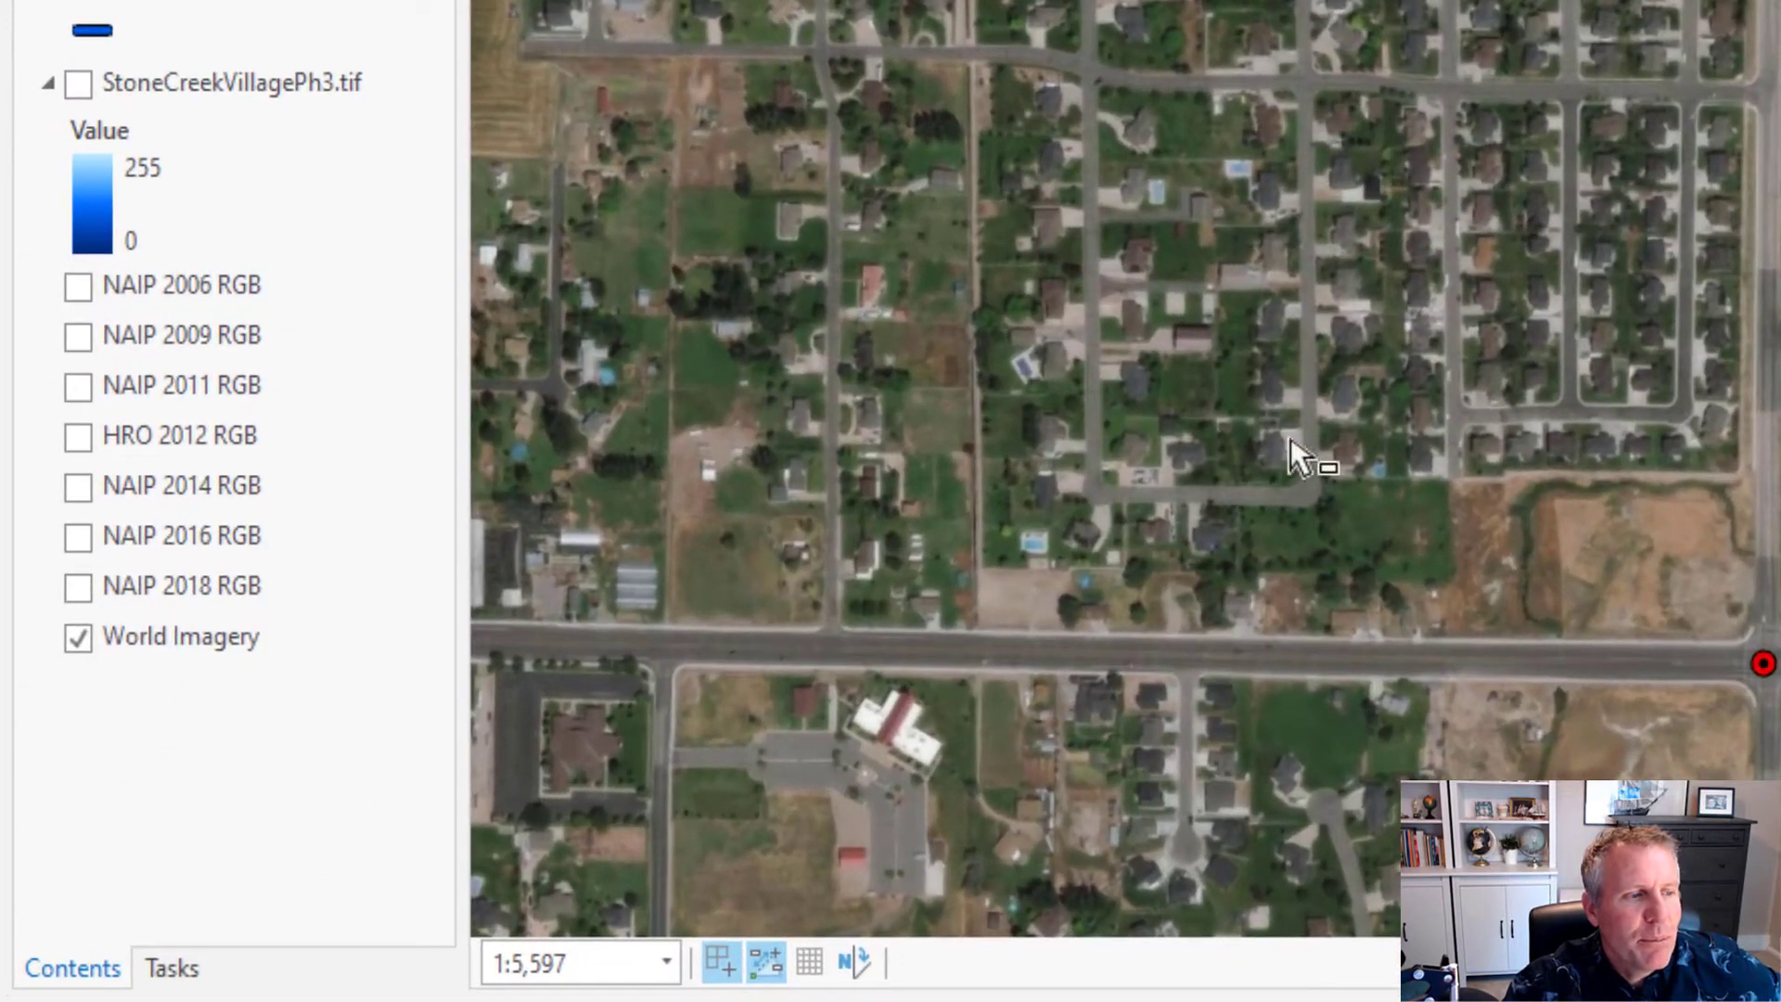
{"action": "left_click", "coordinate": [861, 960]}
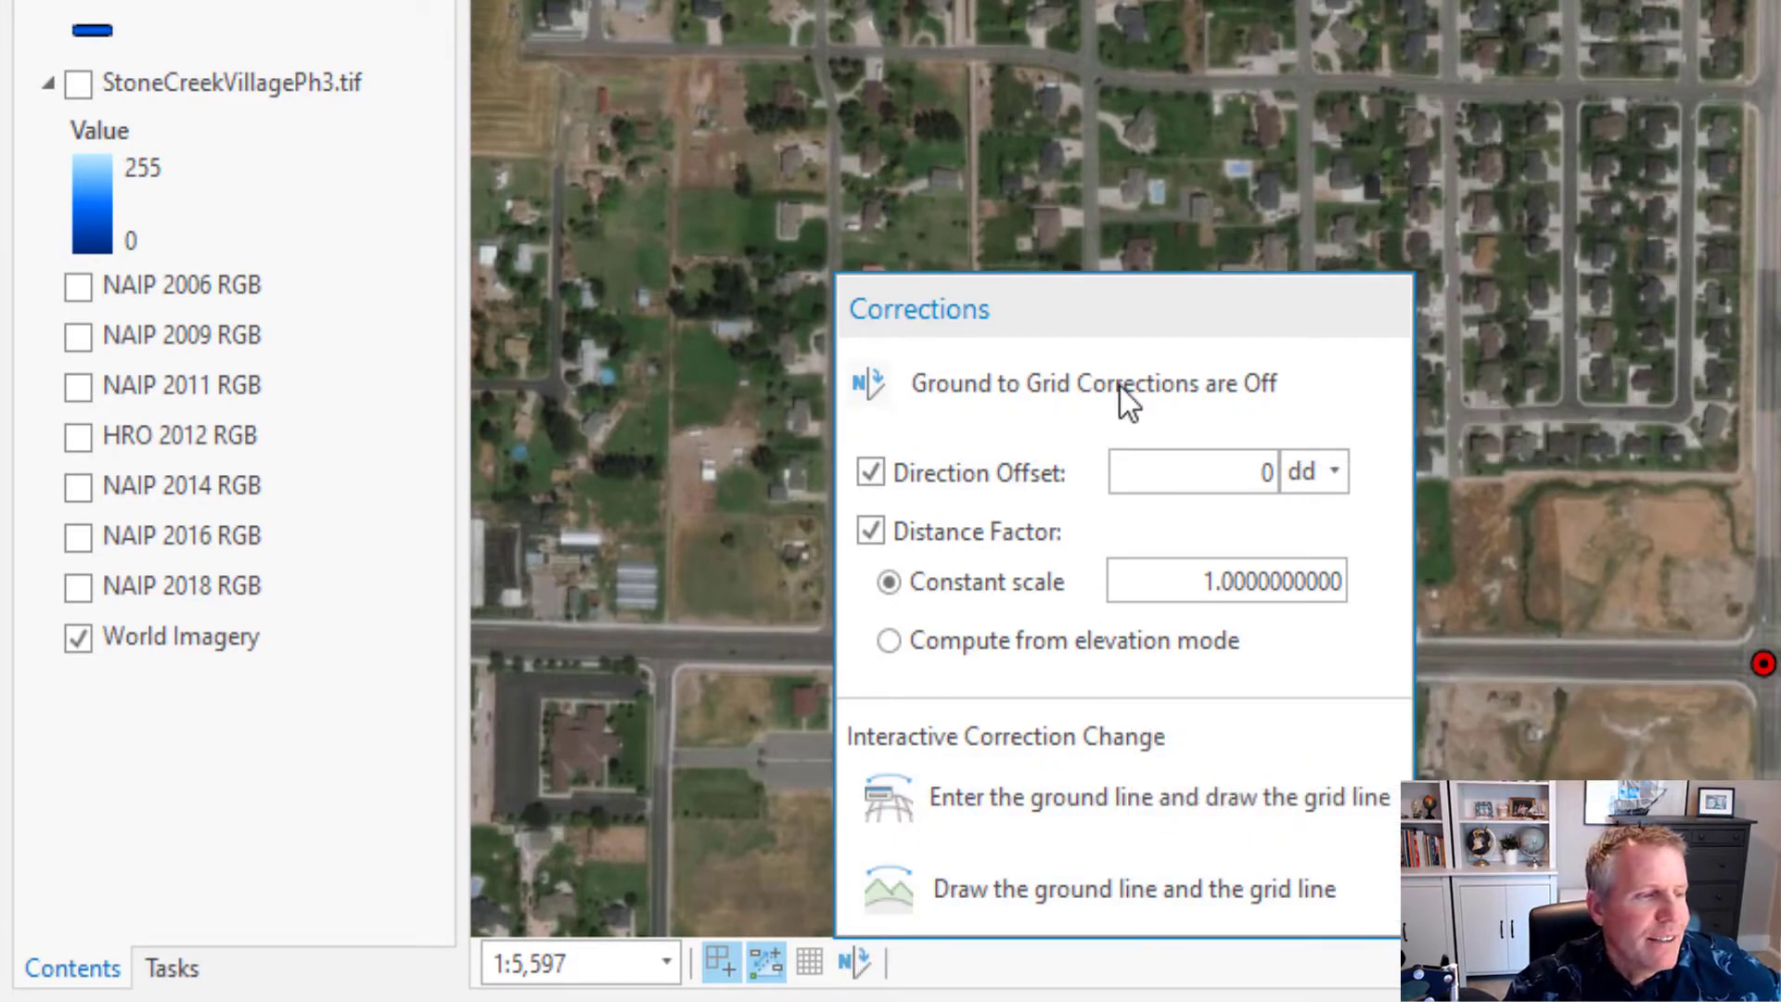
{"action": "key", "text": "Escape"}
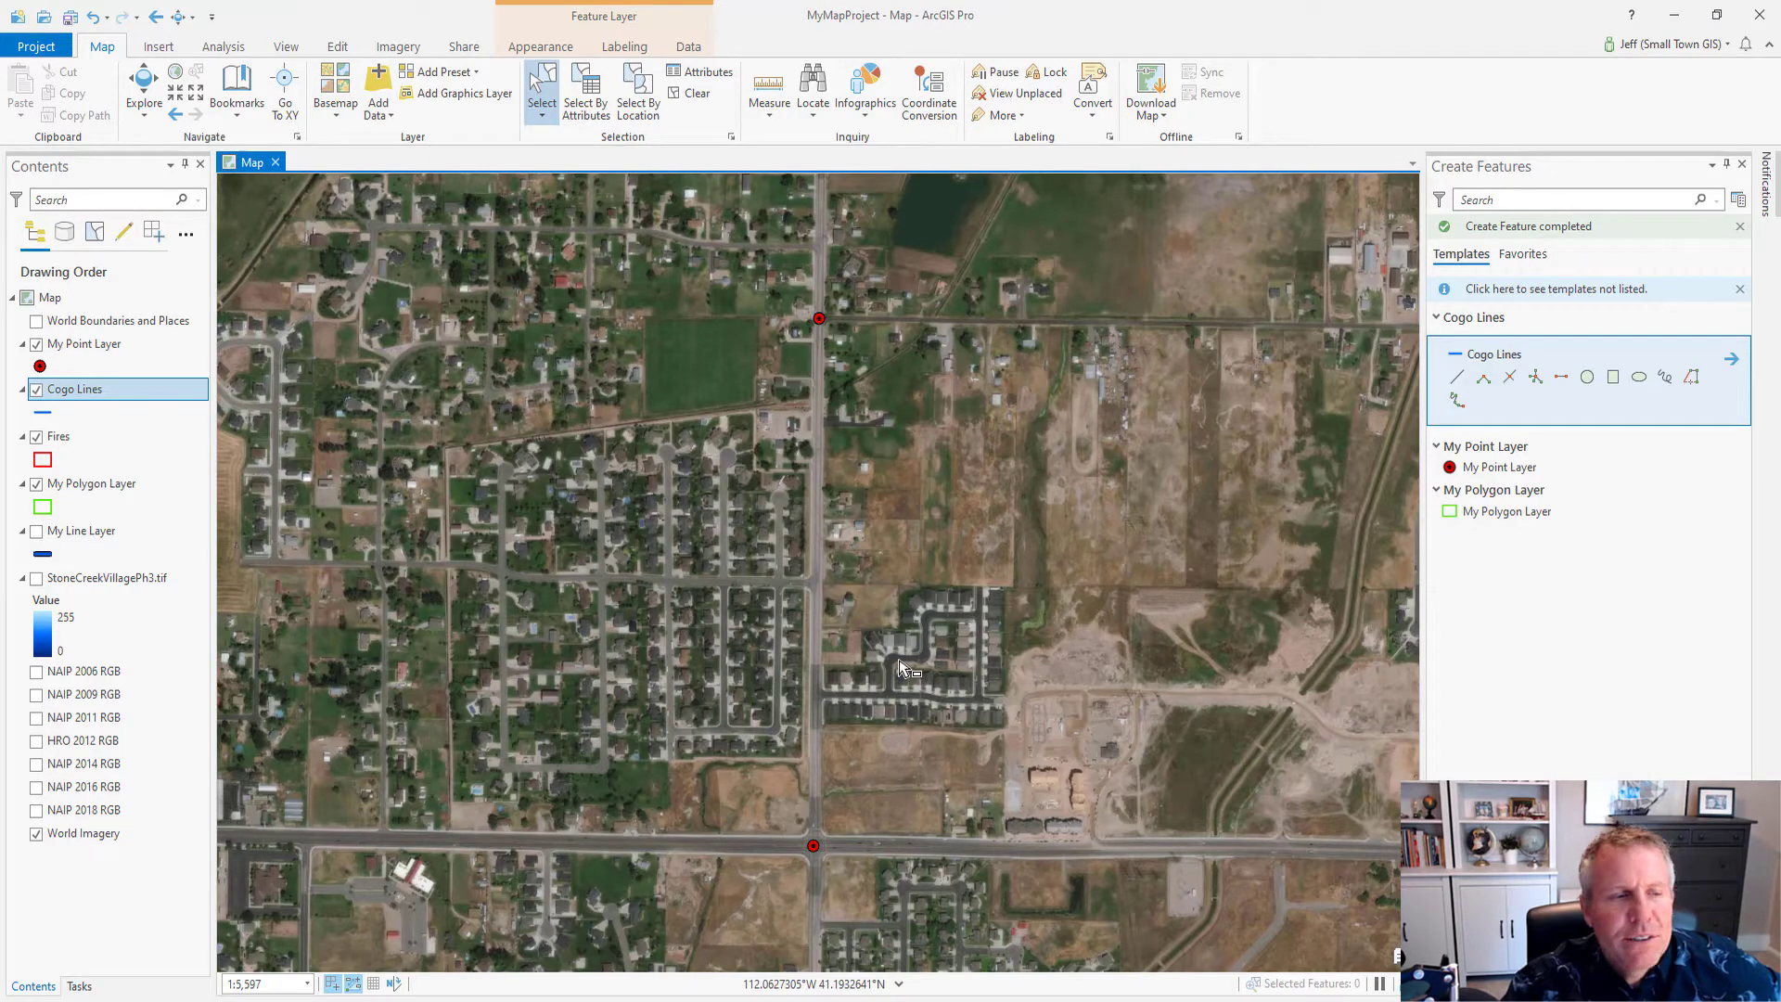
- From Edit > Ground To Grid, start 'Enter the ground line and draw the grid line'
{"action": "key", "text": "alt+e"}
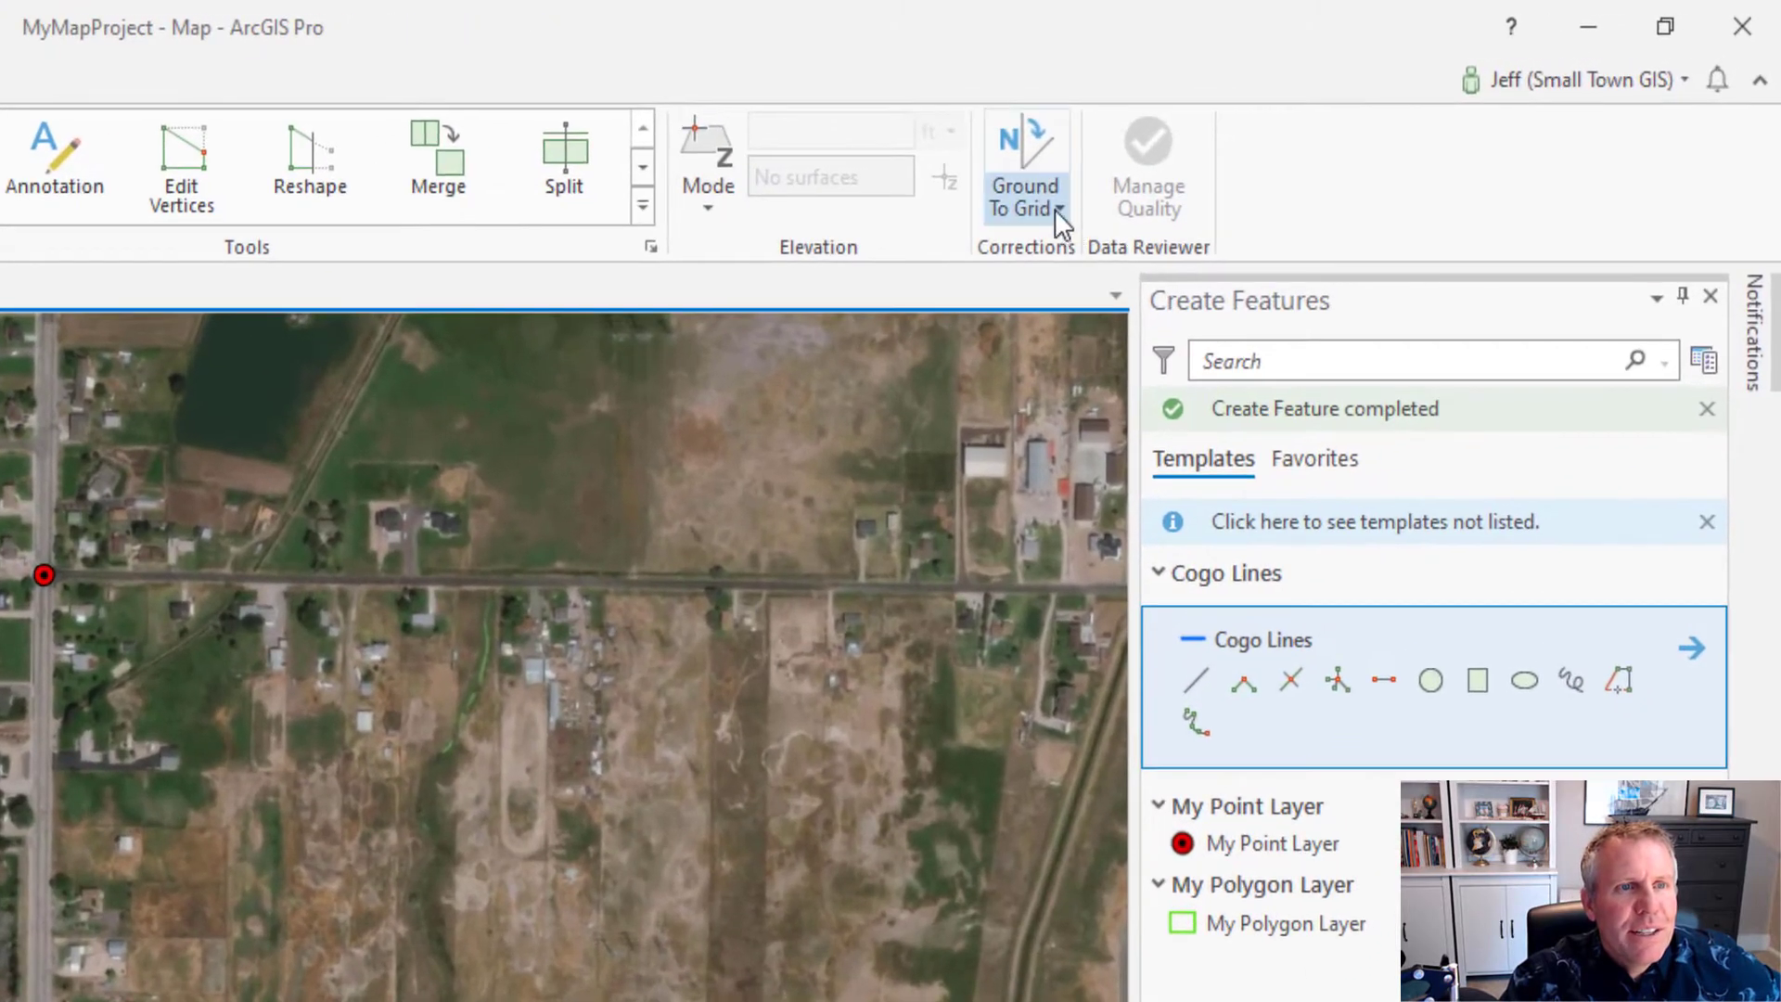
{"action": "left_click", "coordinate": [1218, 161]}
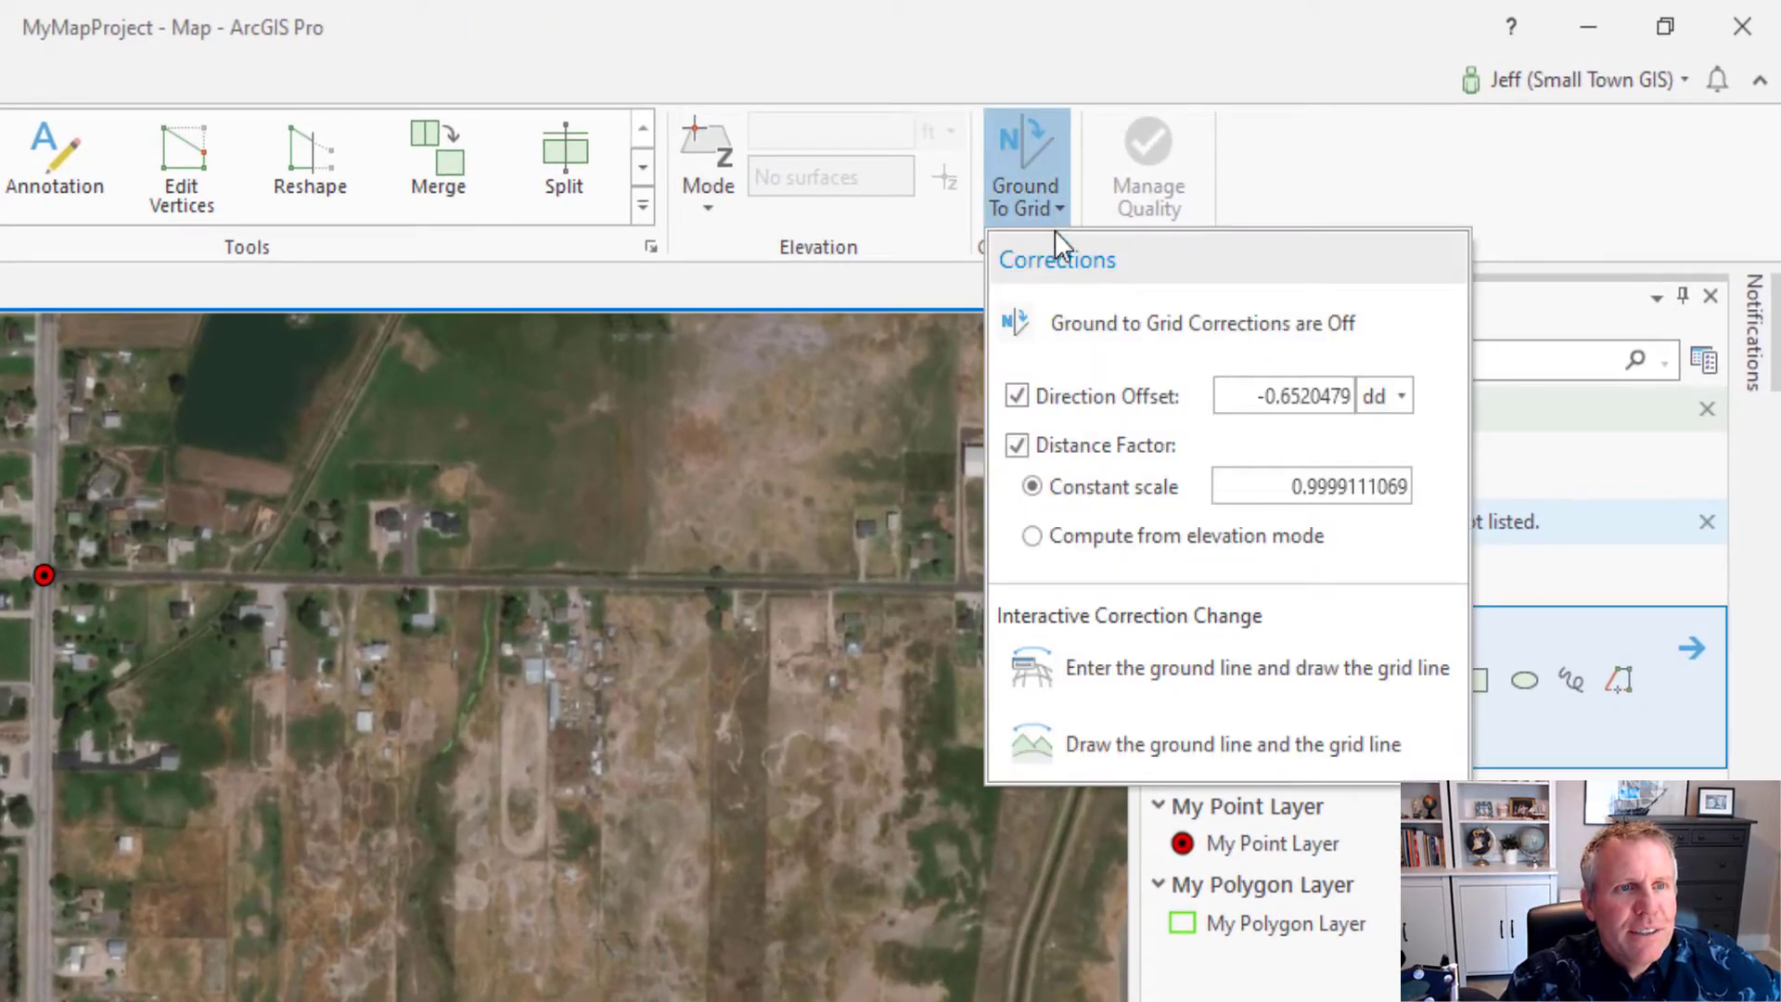
{"action": "left_click", "coordinate": [1121, 664]}
{"action": "left_click", "coordinate": [914, 473]}
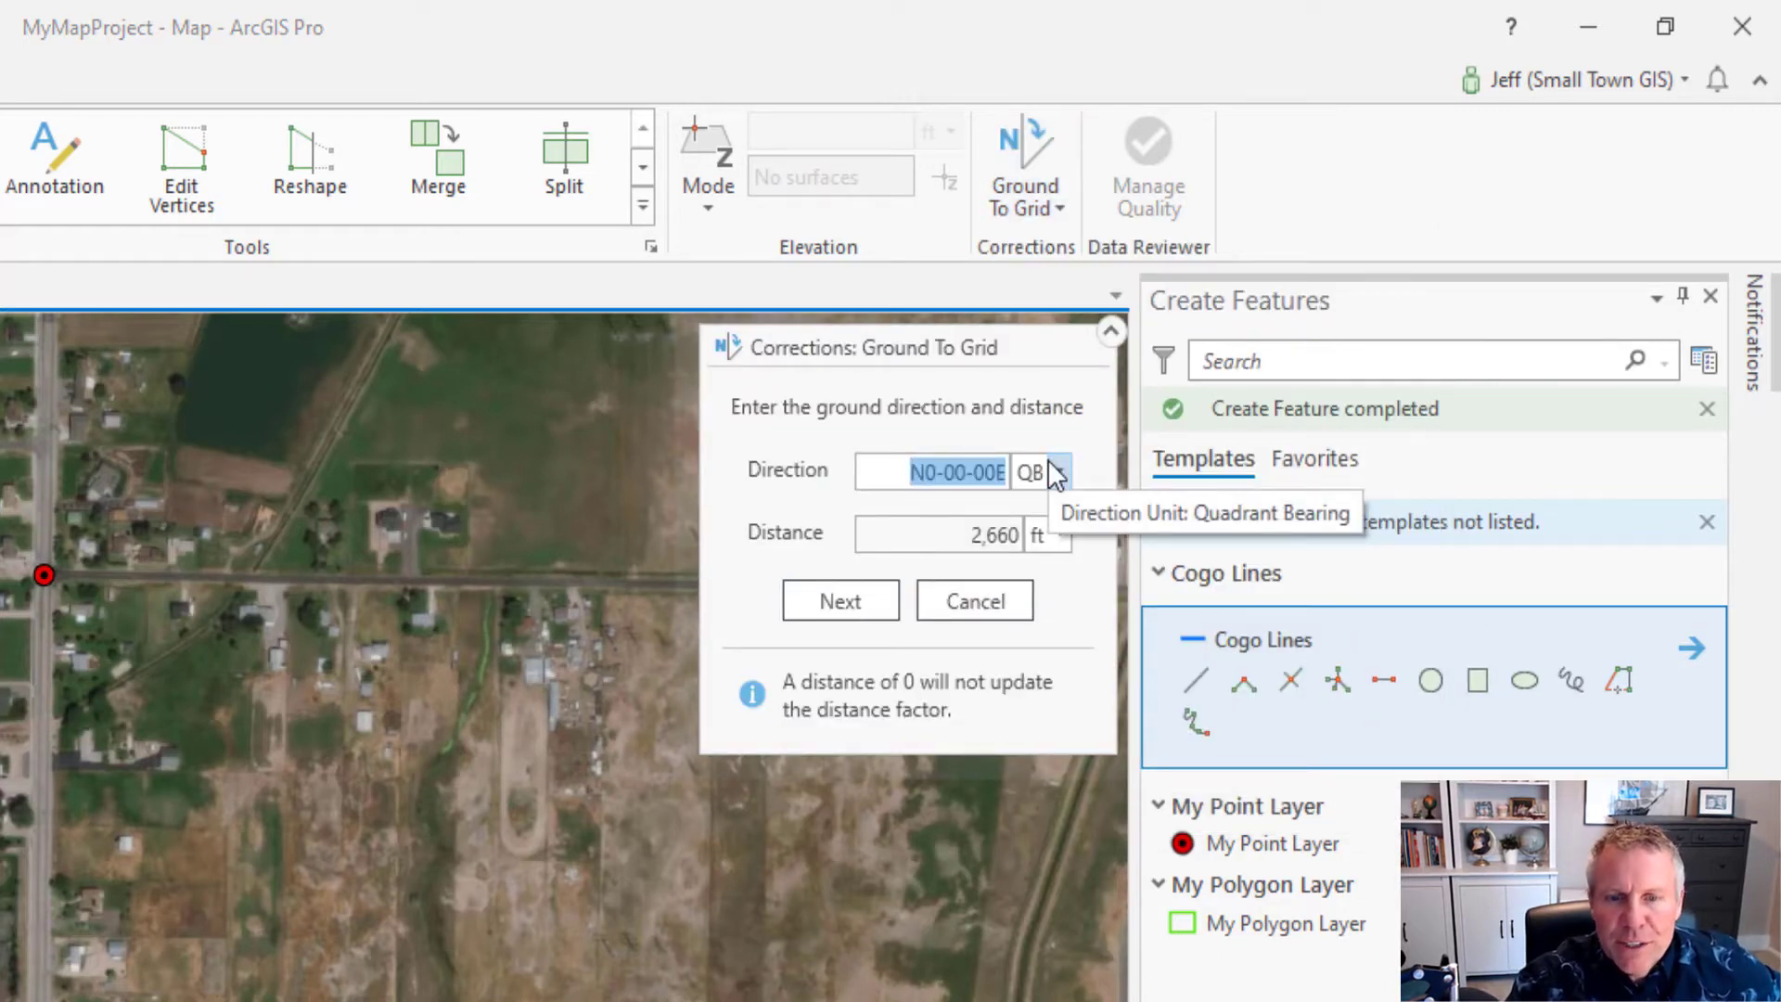
- Enter the ground line as N0-39-06E quadrant bearing, 2661.97 ft, and proceed
{"action": "type", "text": "0.3"}
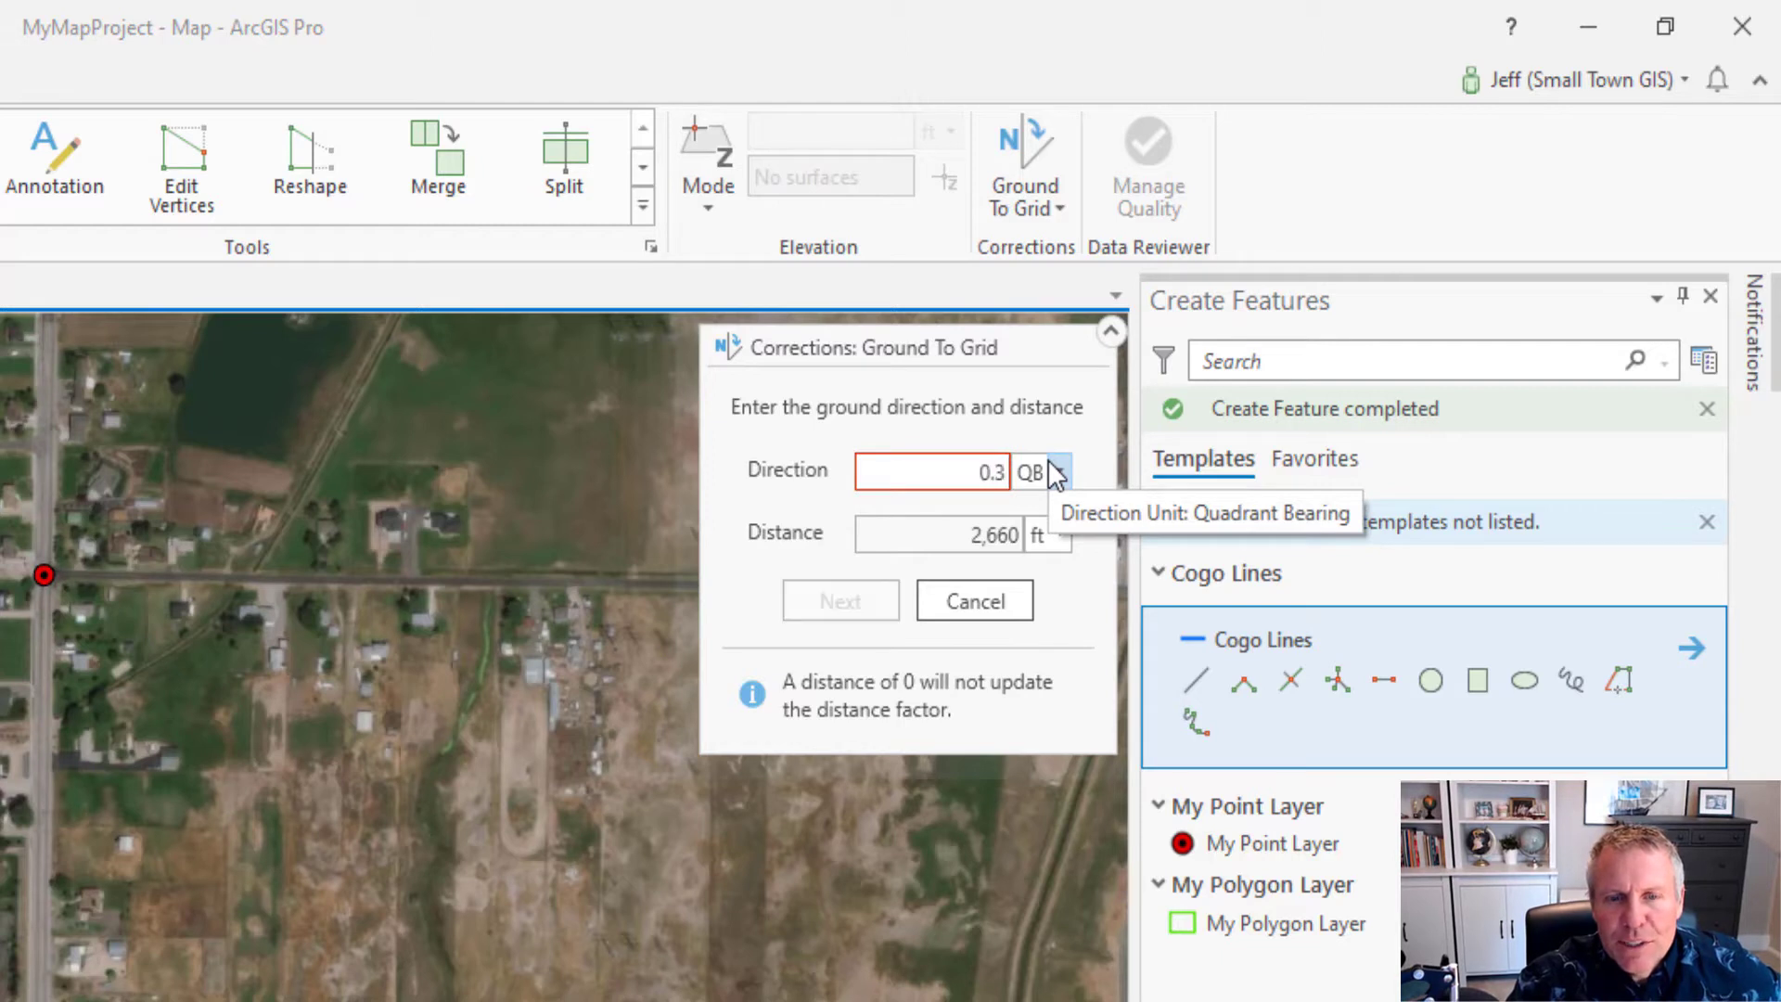
{"action": "type", "text": "906"}
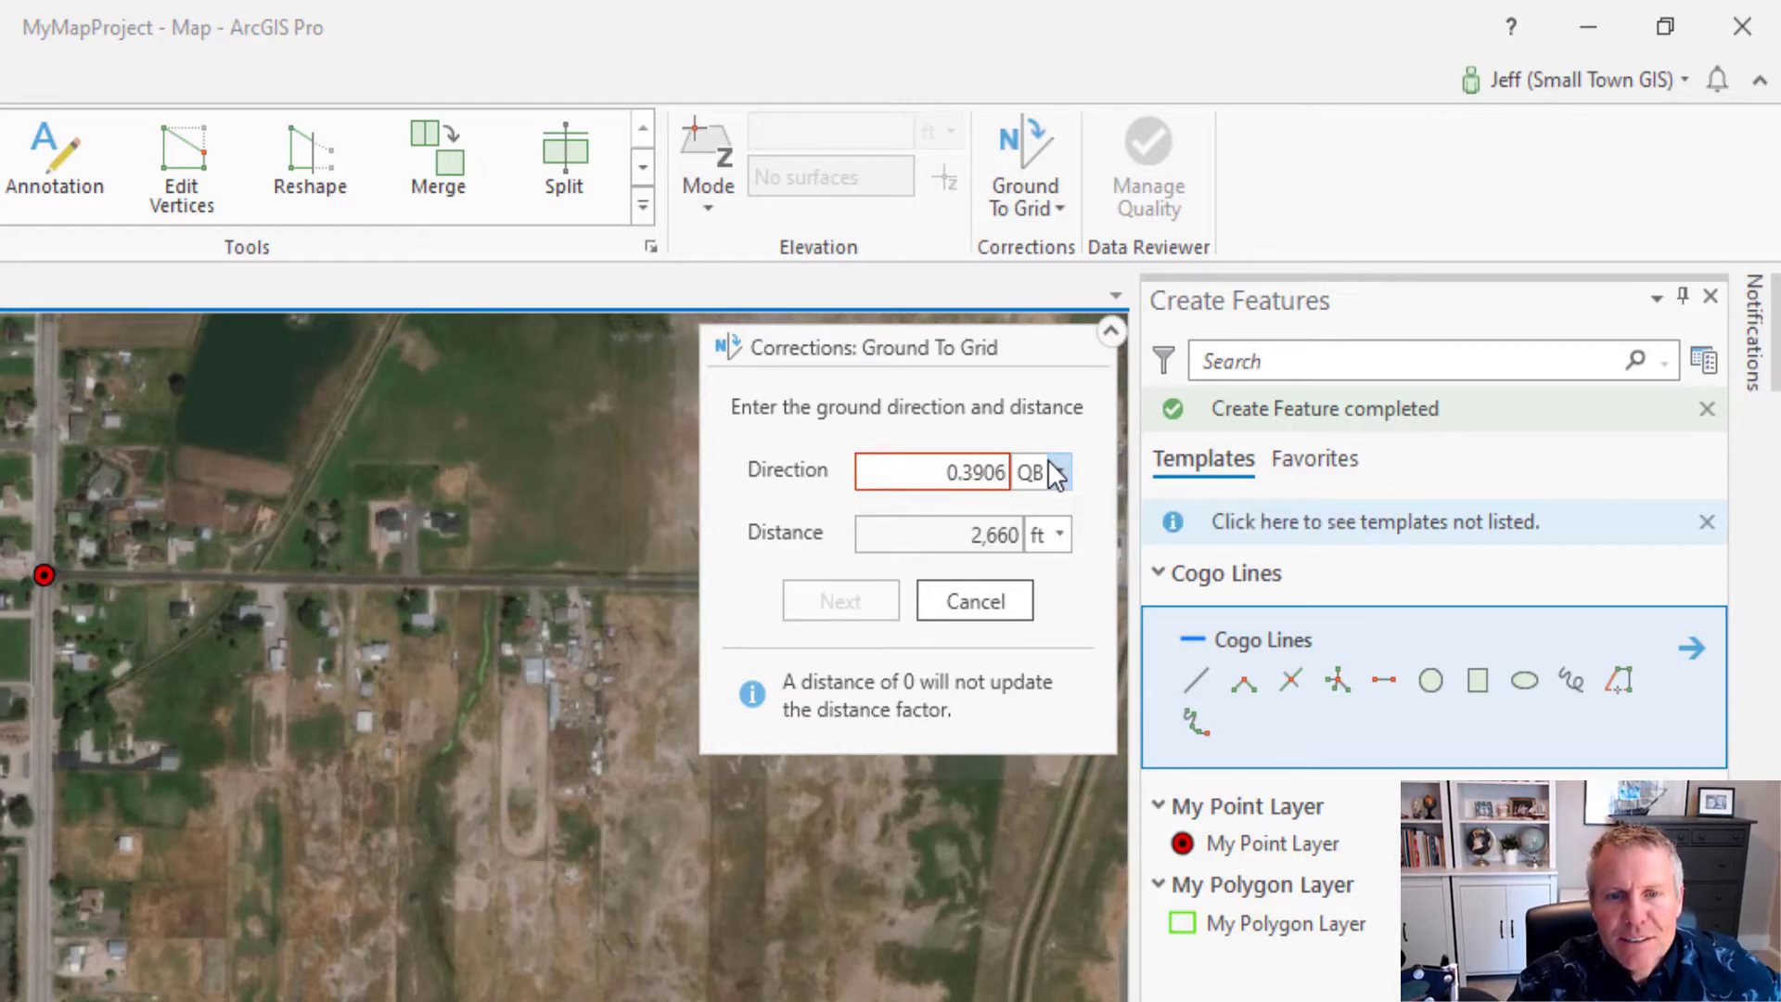
{"action": "type", "text": "-1"}
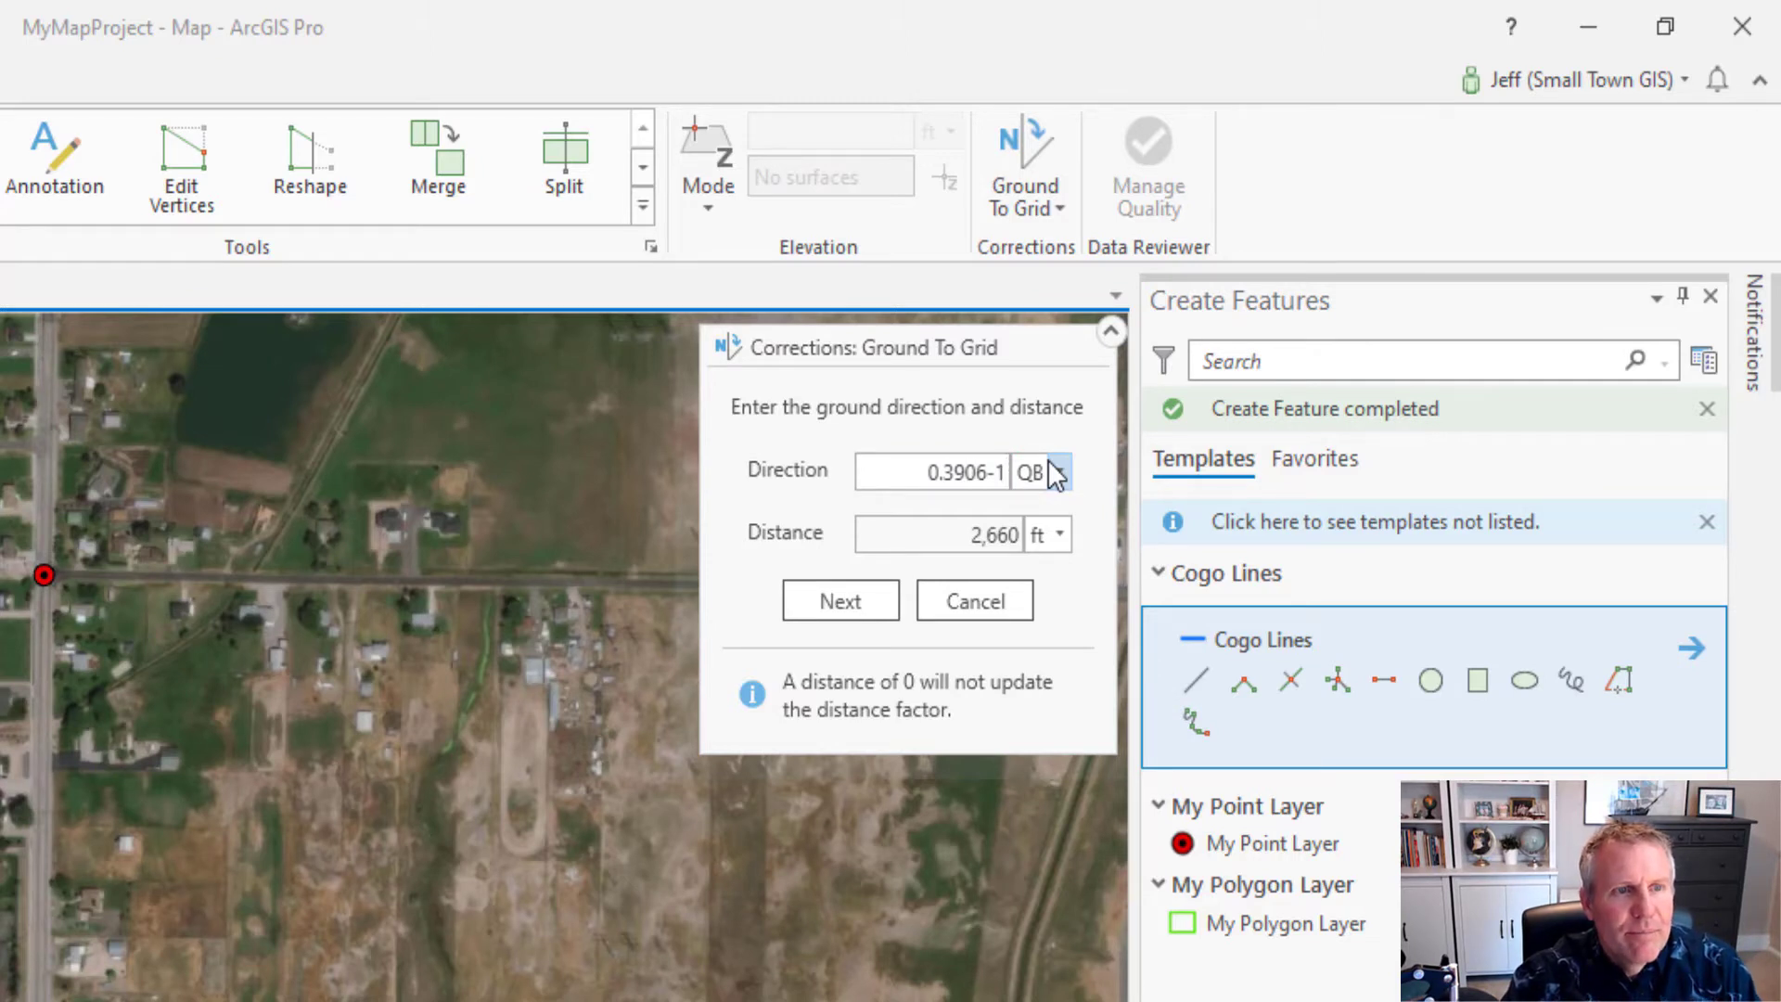
{"action": "key", "text": "Tab"}
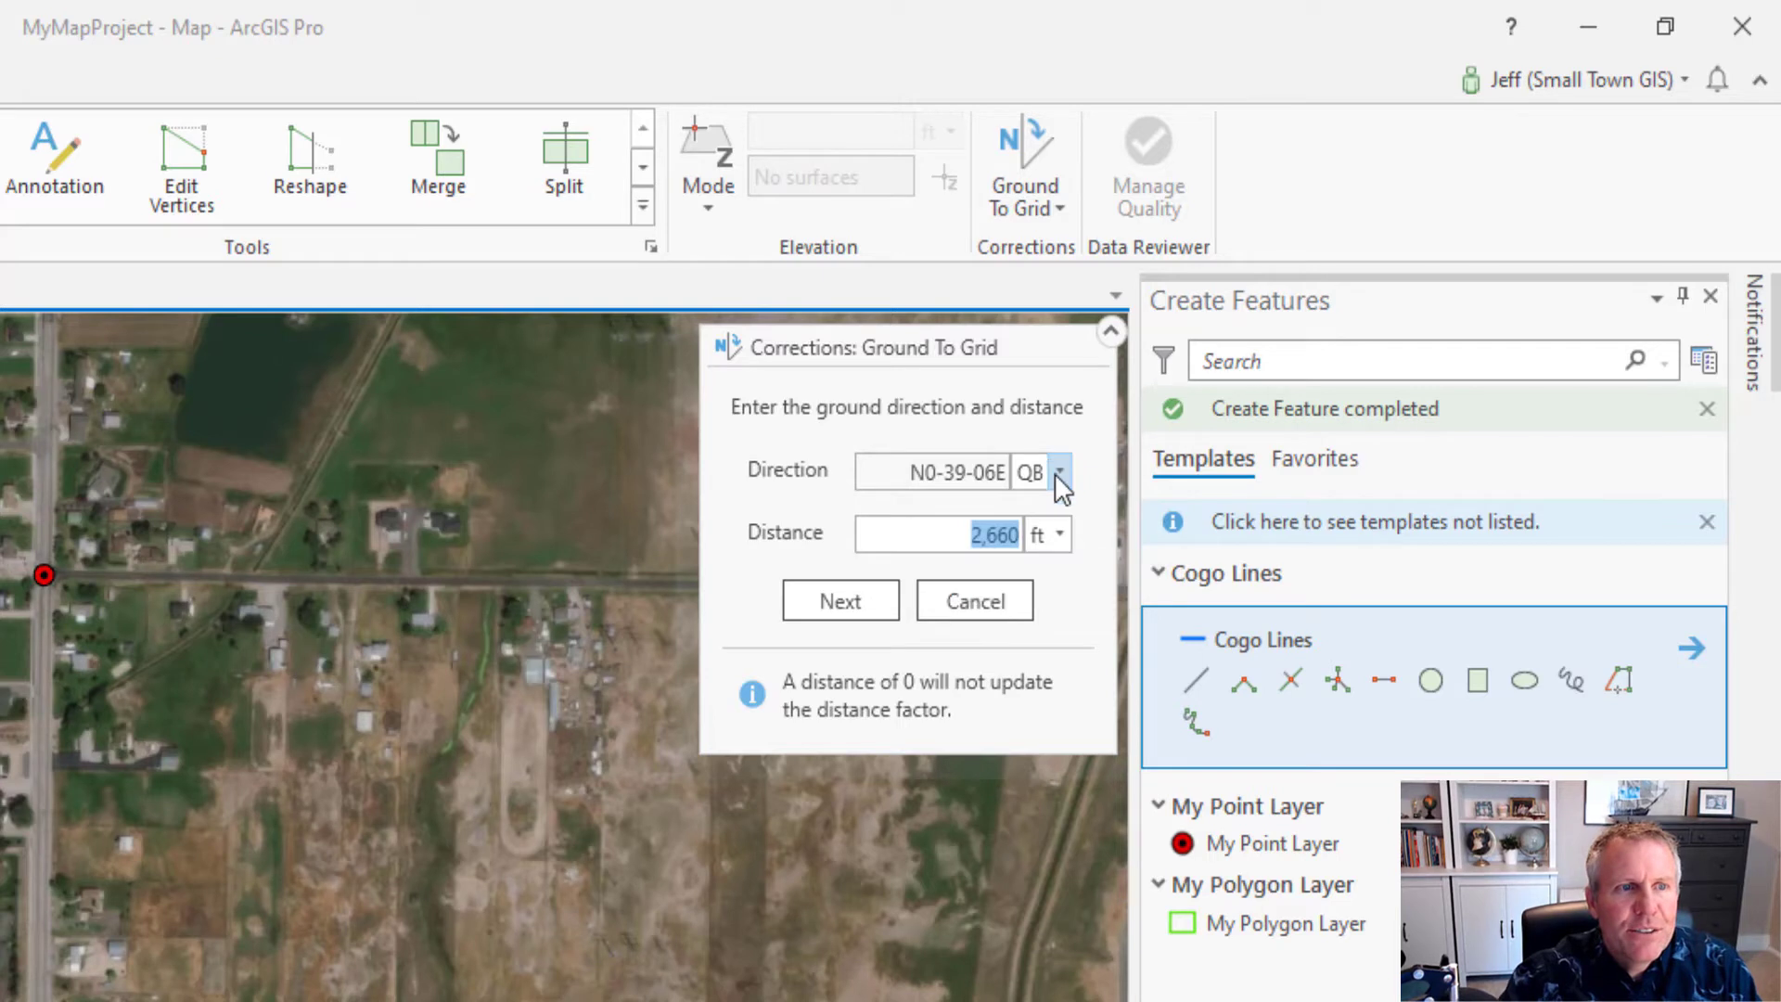
{"action": "left_click", "coordinate": [1057, 473]}
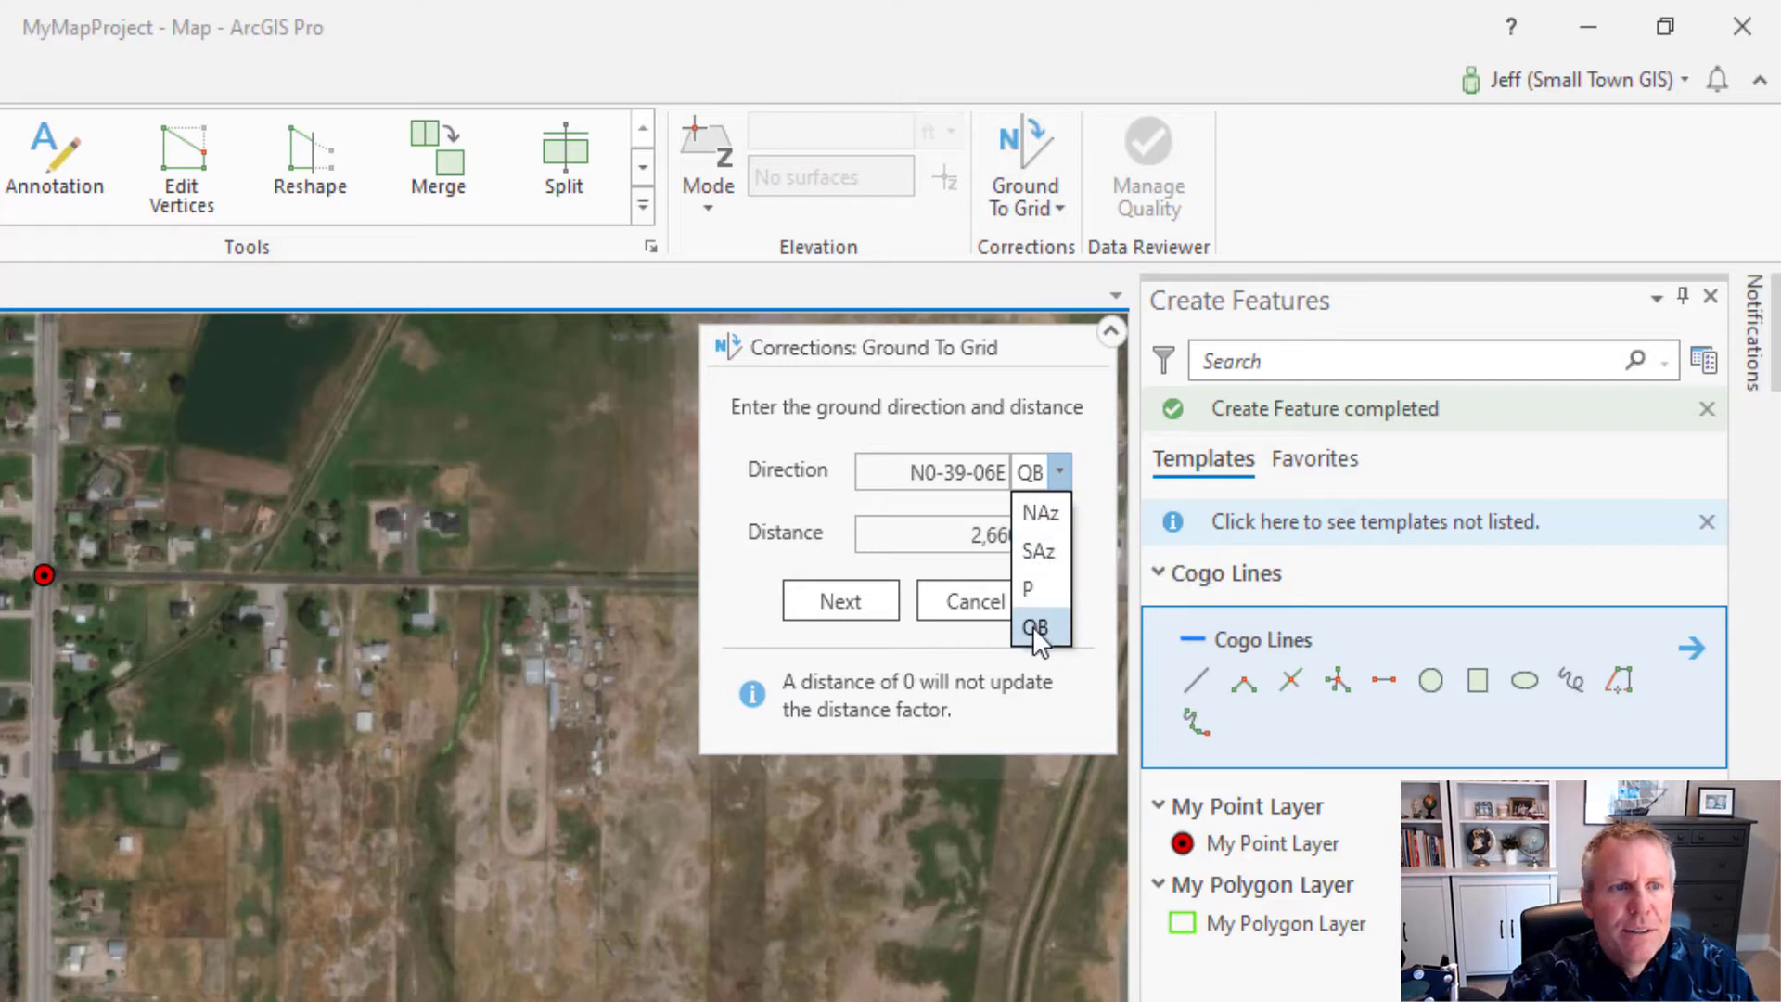
{"action": "left_click", "coordinate": [817, 414]}
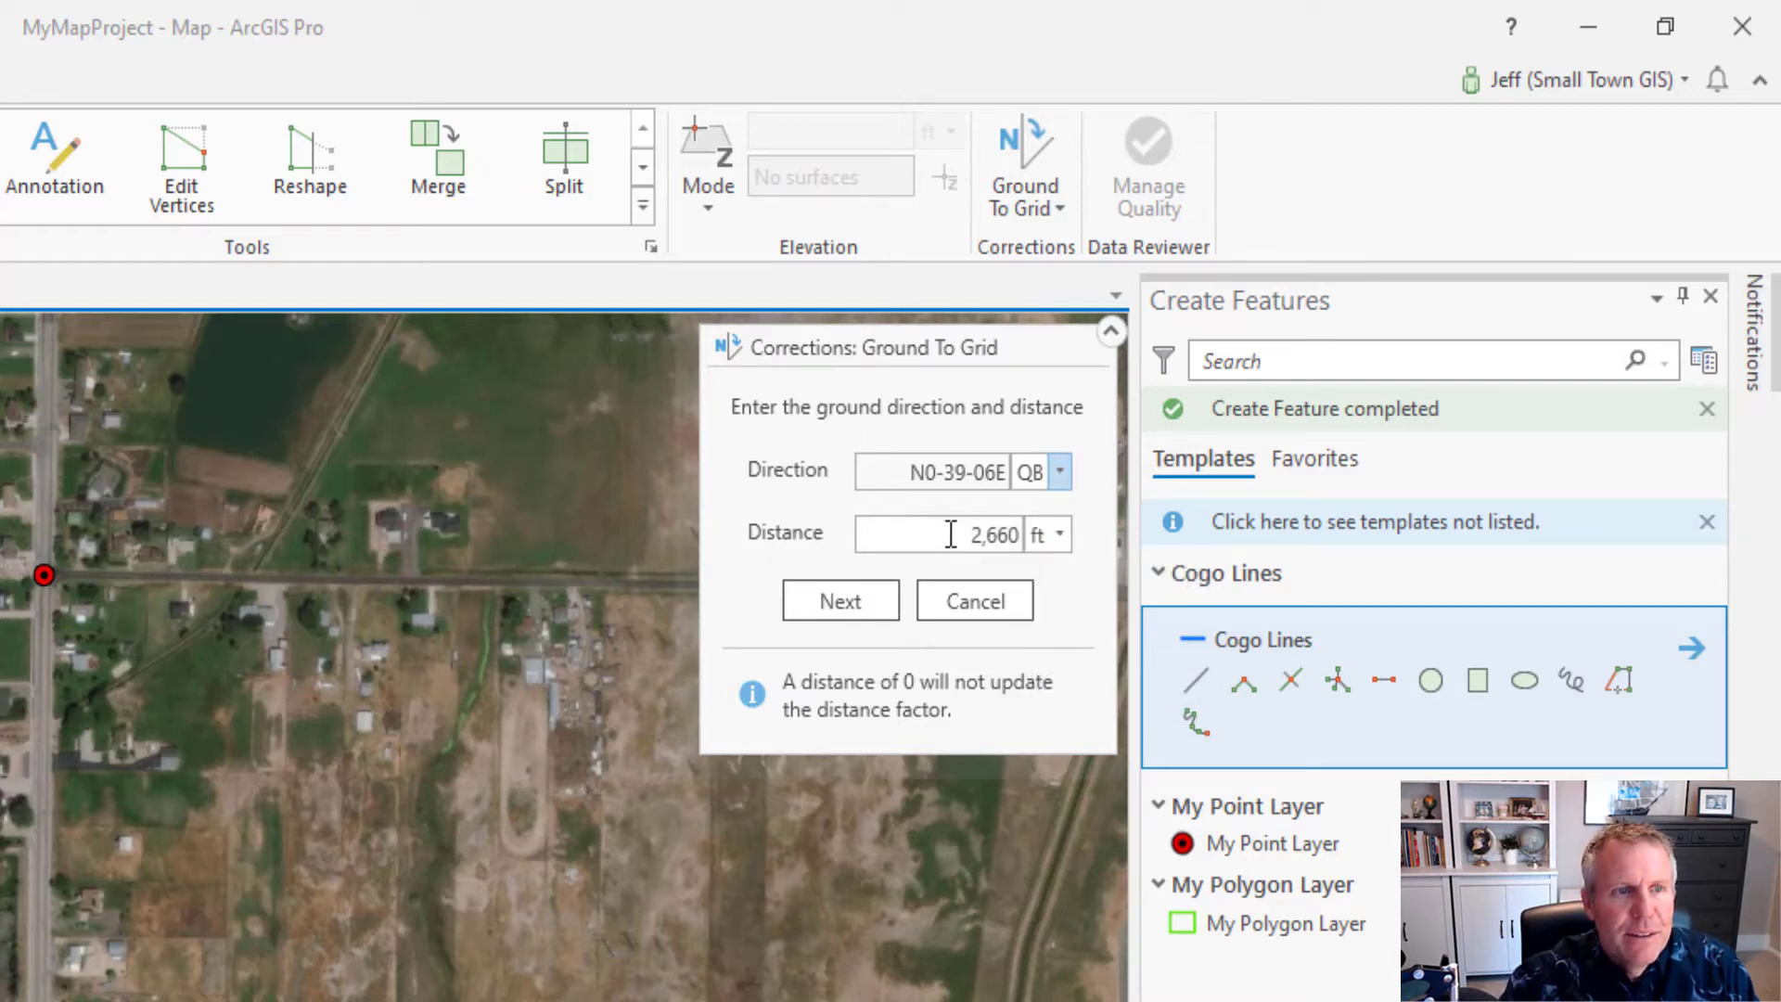
{"action": "left_click", "coordinate": [997, 534]}
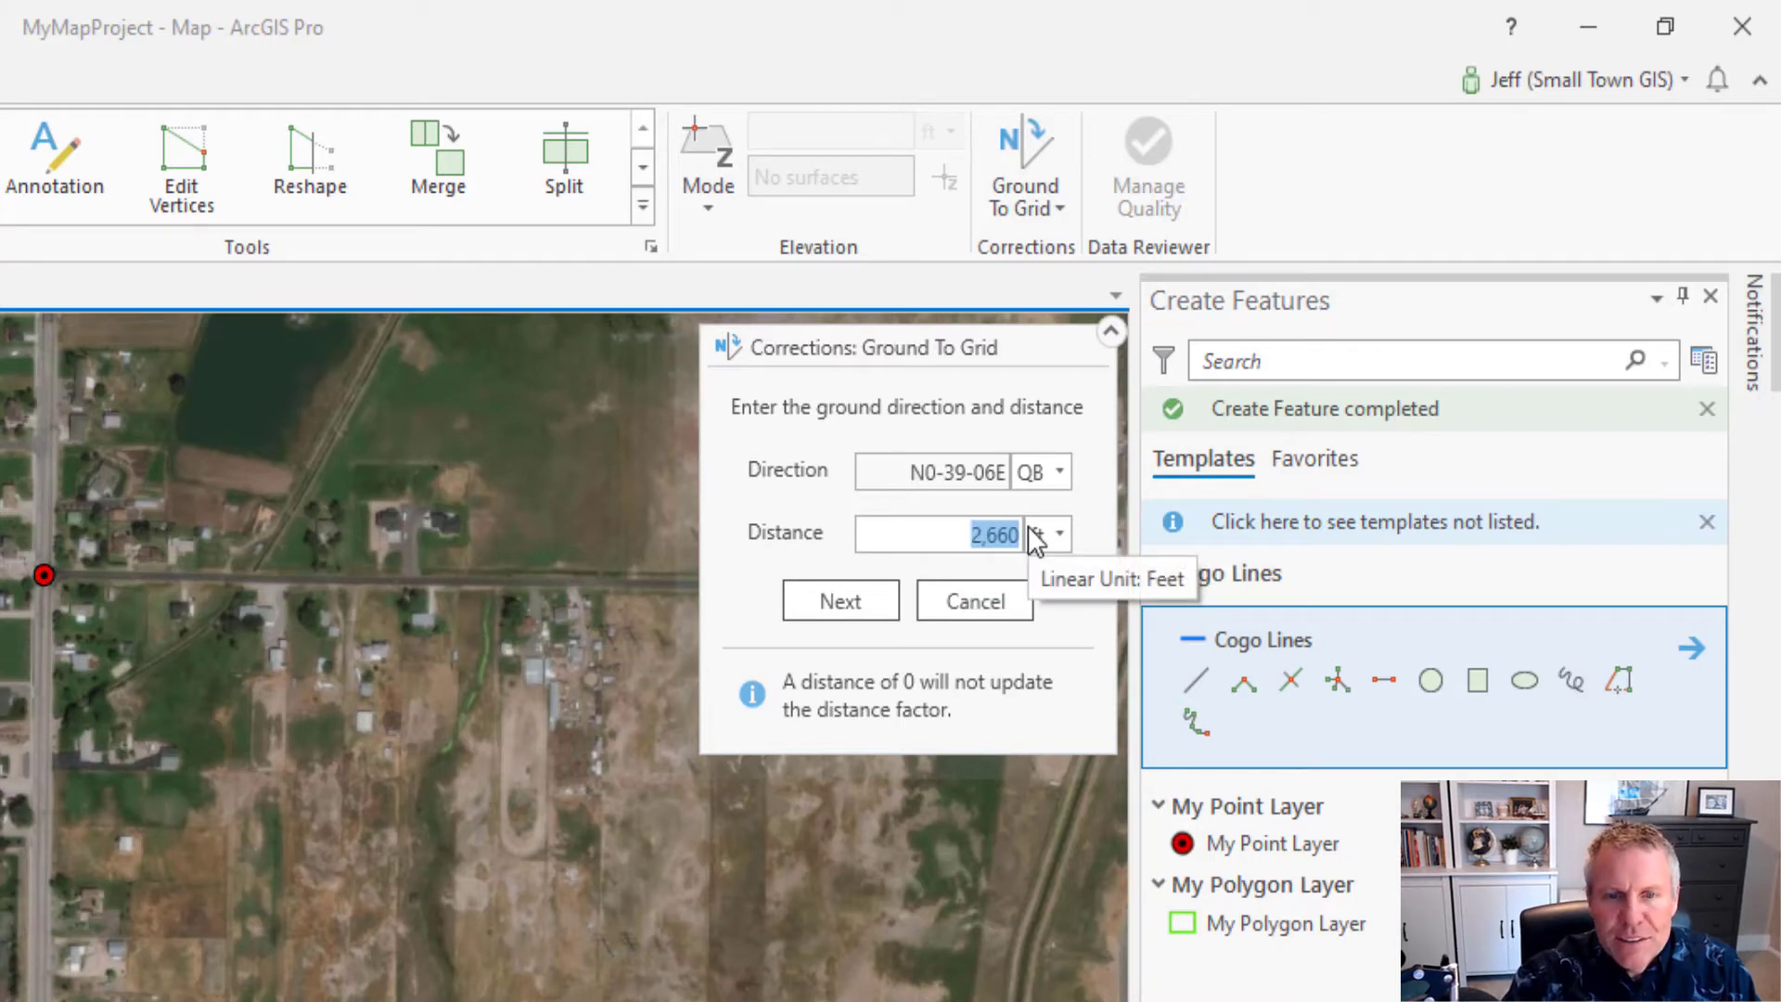
{"action": "type", "text": "26"}
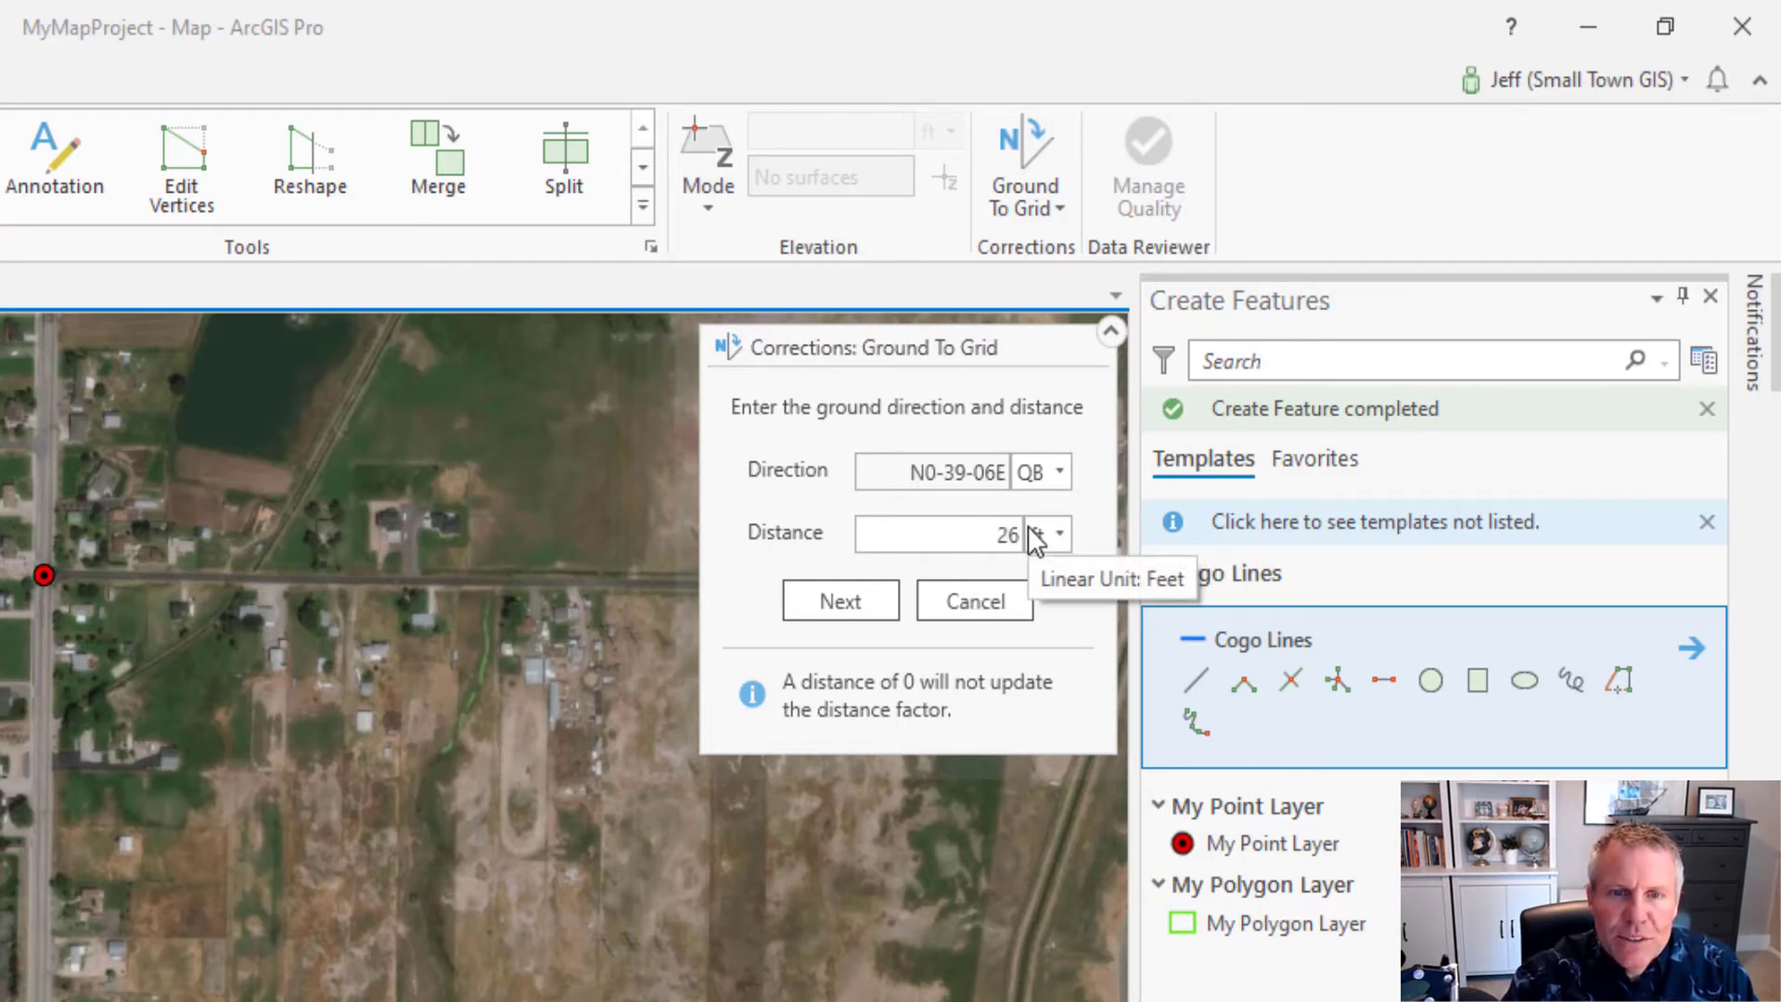
{"action": "type", "text": "61.97"}
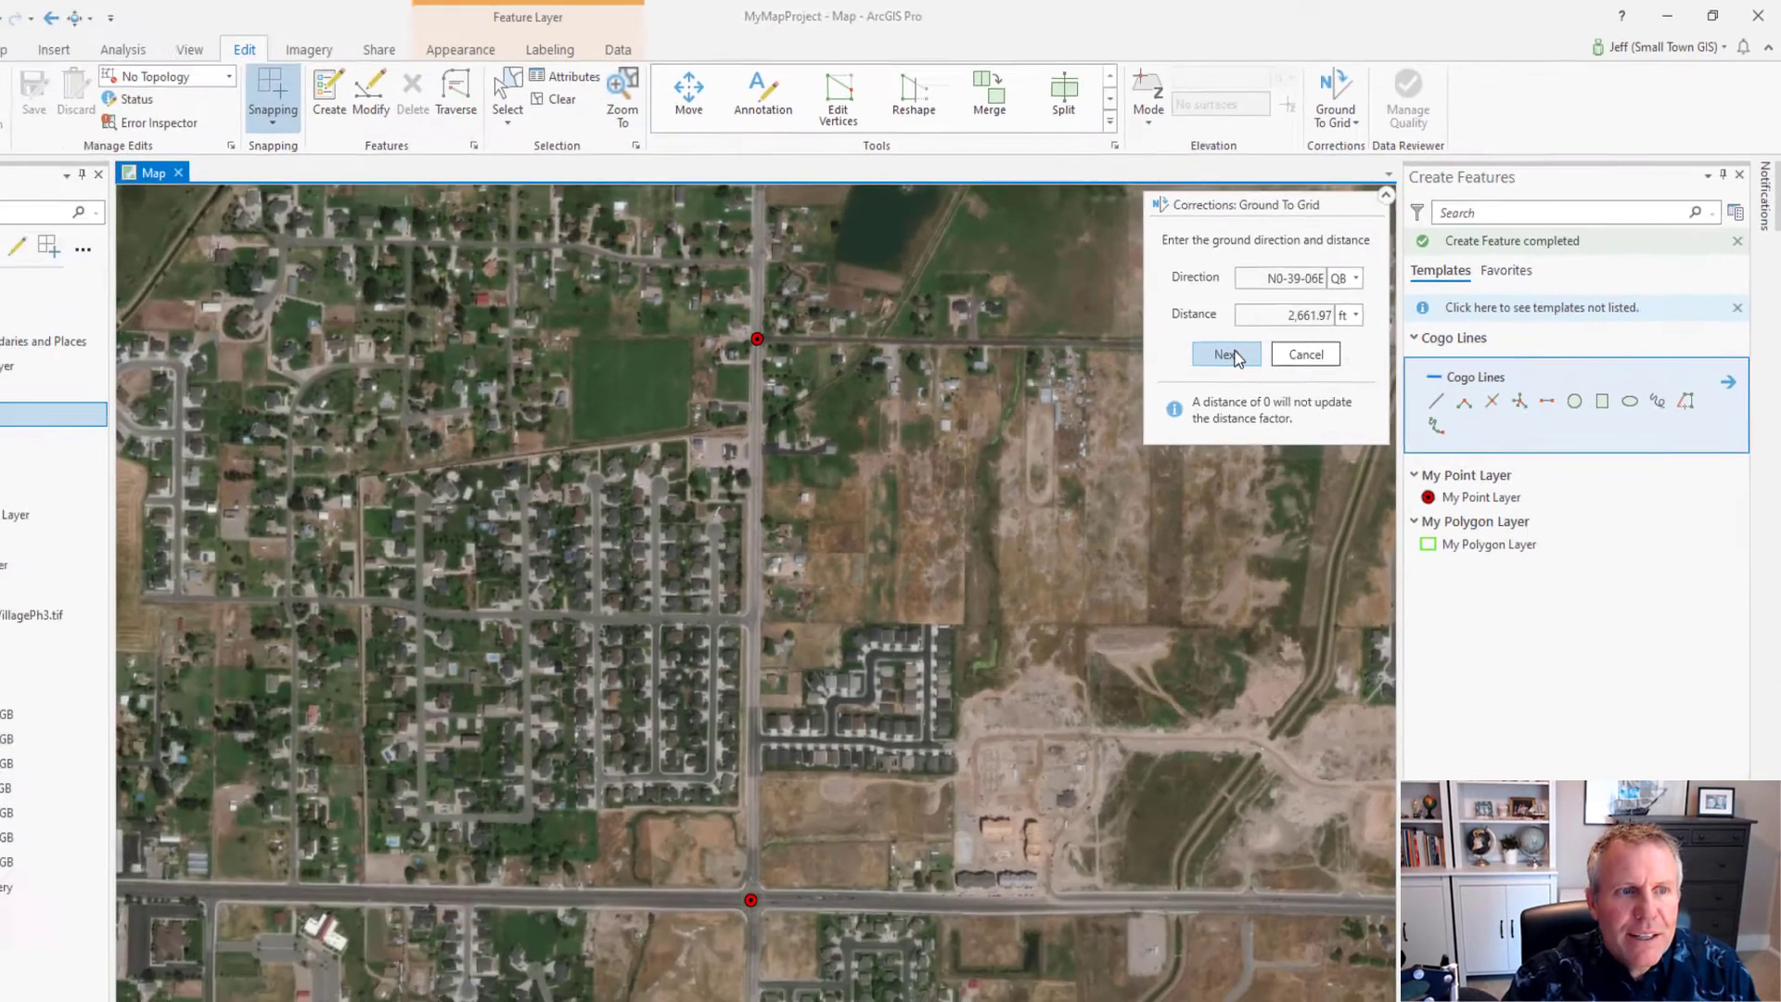
{"action": "left_click", "coordinate": [853, 598]}
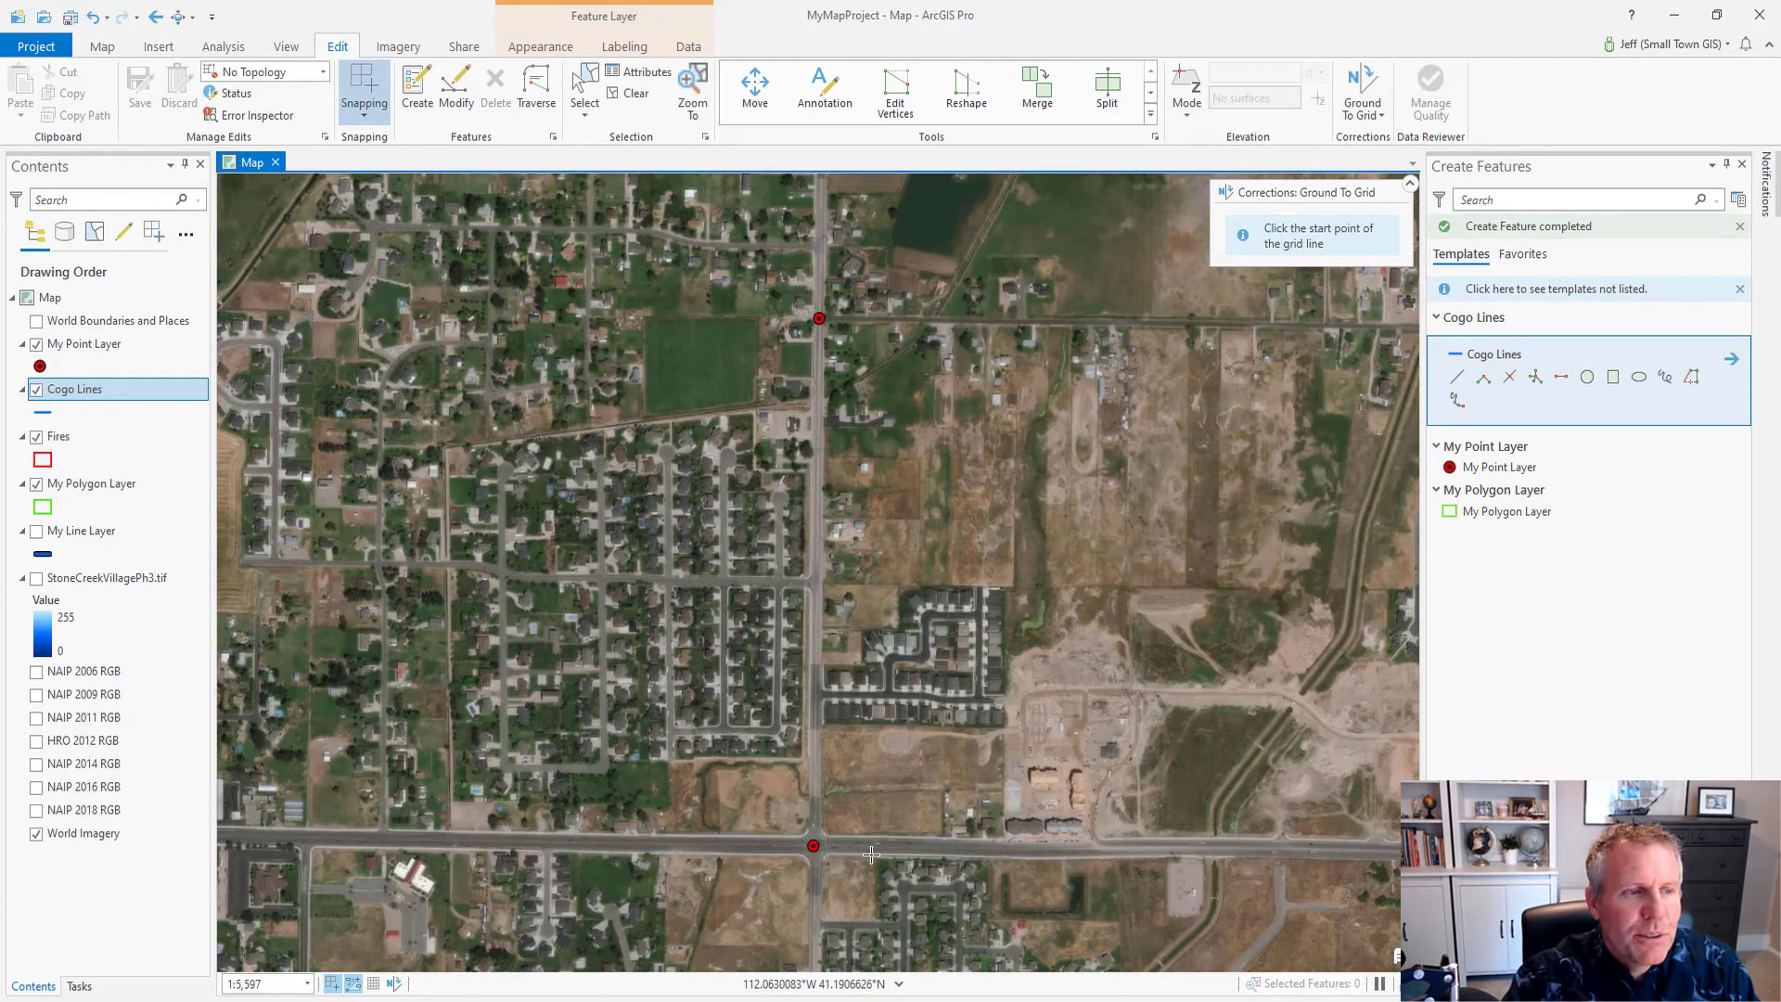
- Draw the grid line from the lower to the upper red point (N0-05-55W, 2,346.52 ft)
{"action": "left_click", "coordinate": [812, 846]}
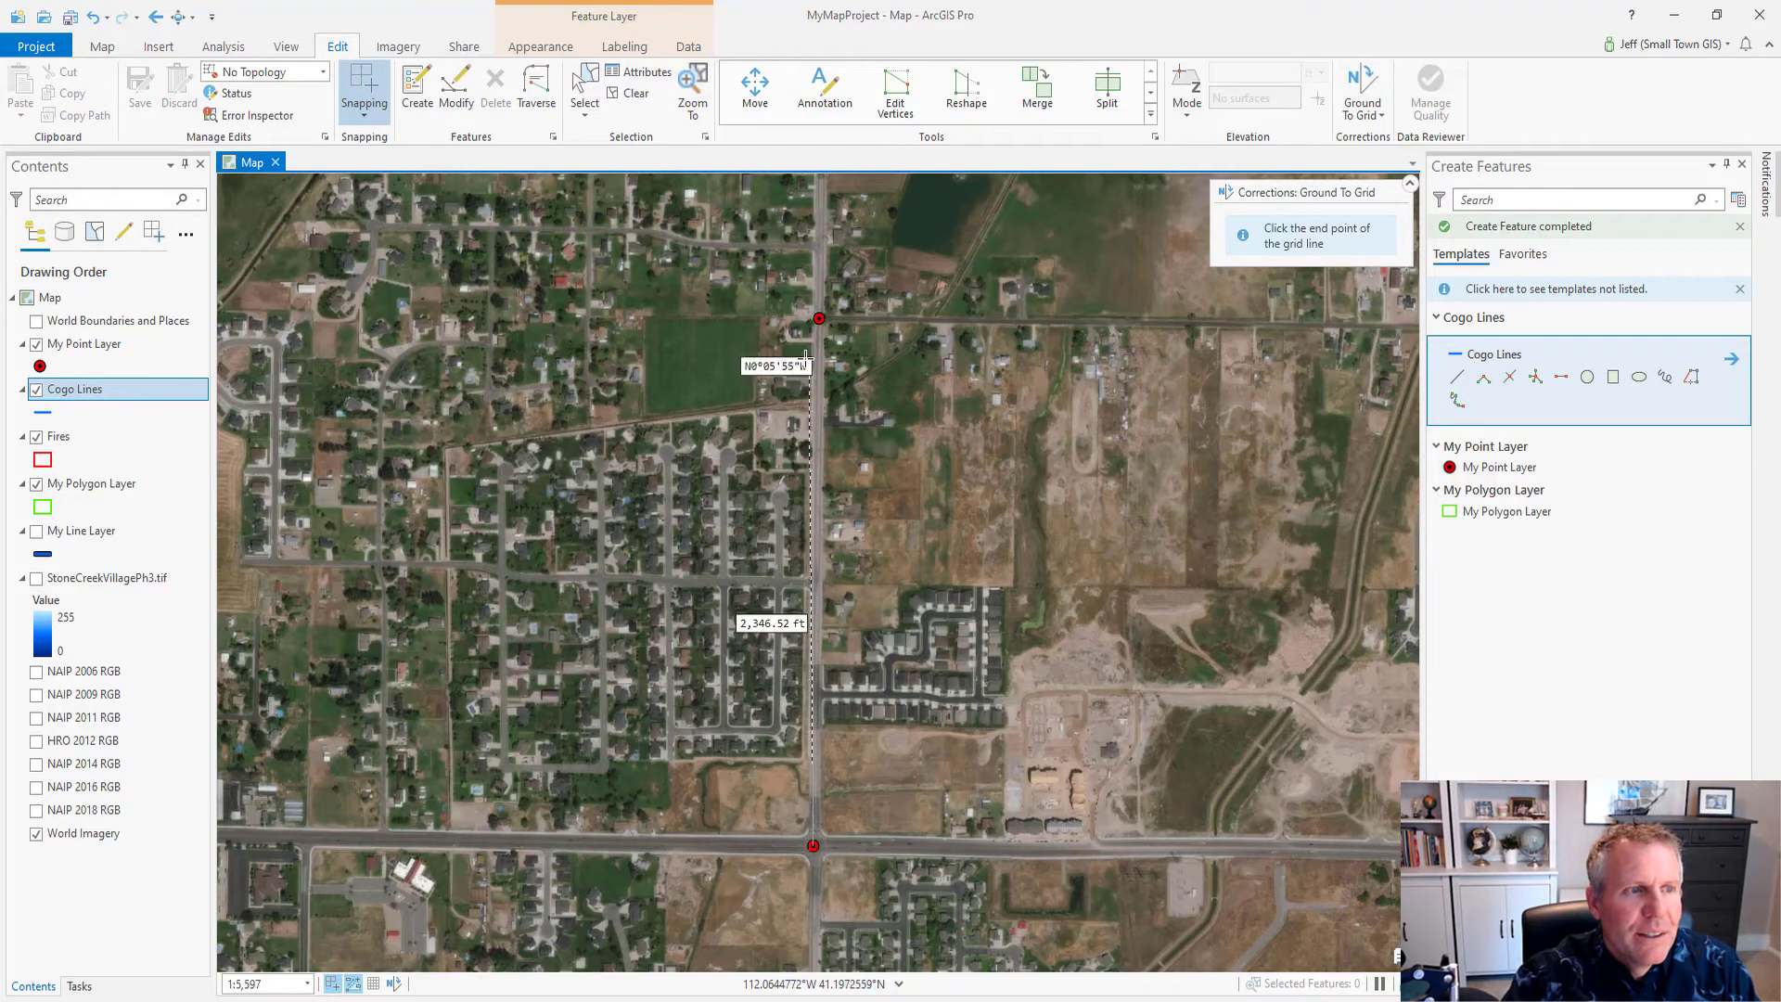
{"action": "left_click", "coordinate": [818, 318]}
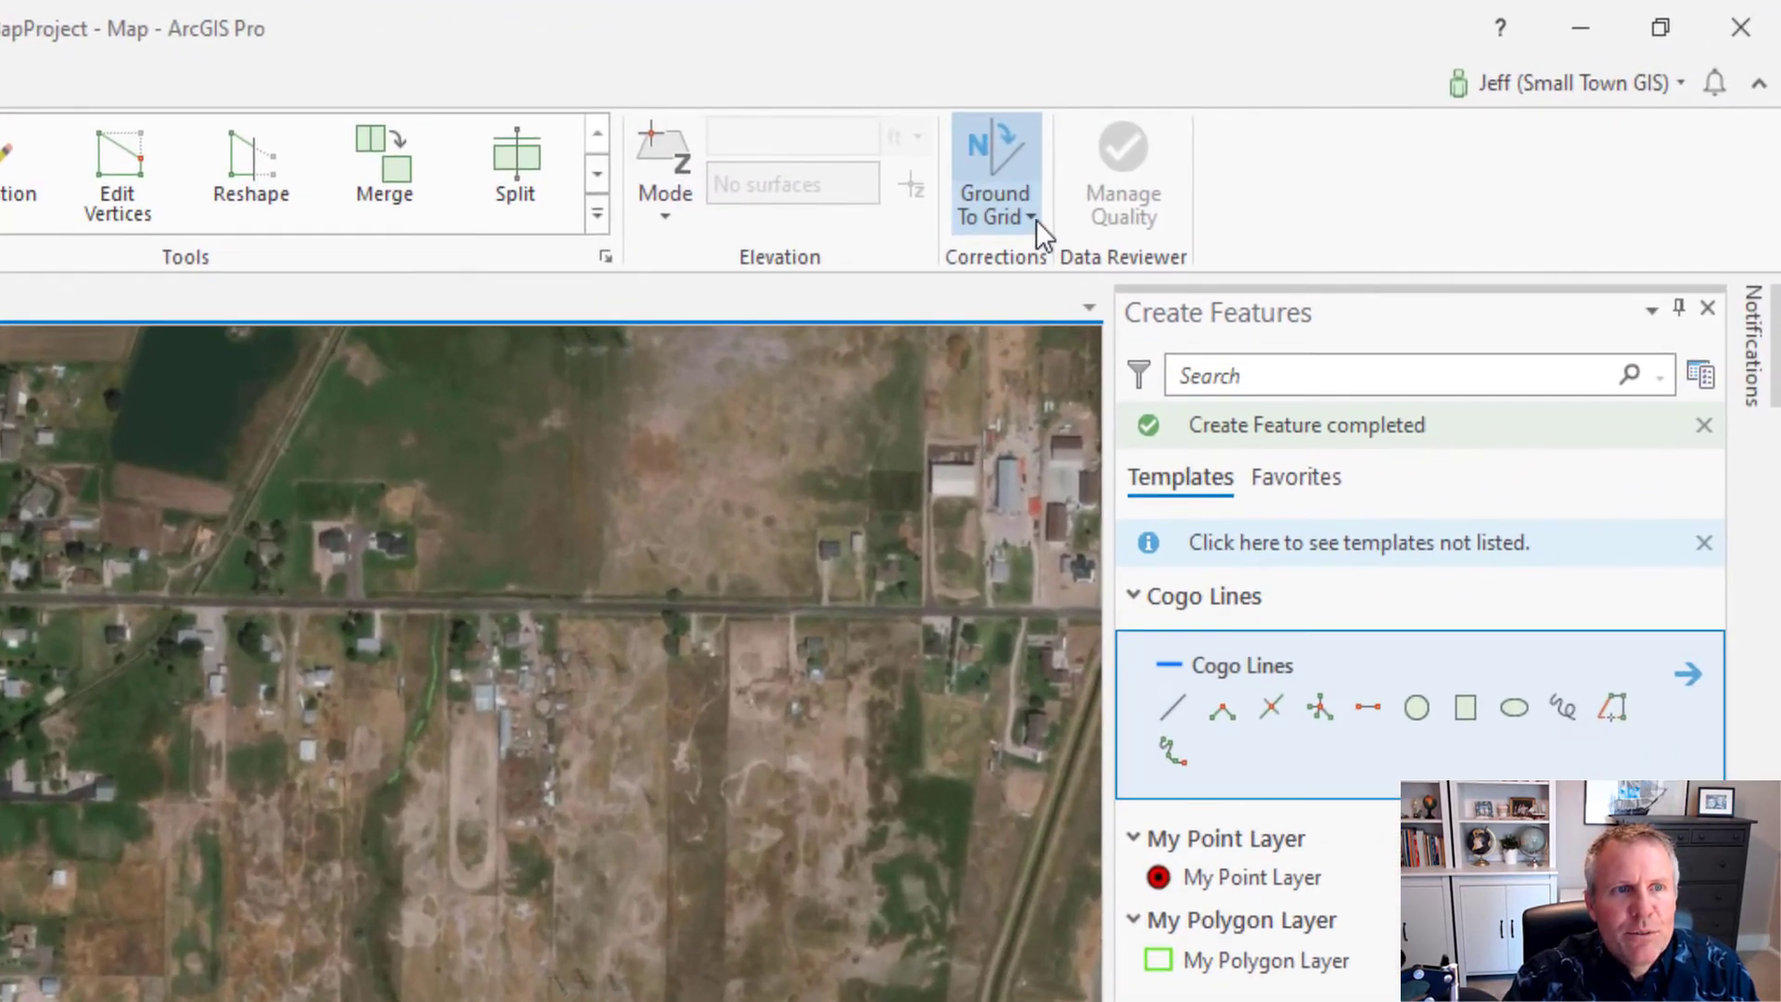
- Verify corrections are on with -0.0003813 dd direction offset and 0.9991711193 distance factor
{"action": "left_click", "coordinate": [1125, 192]}
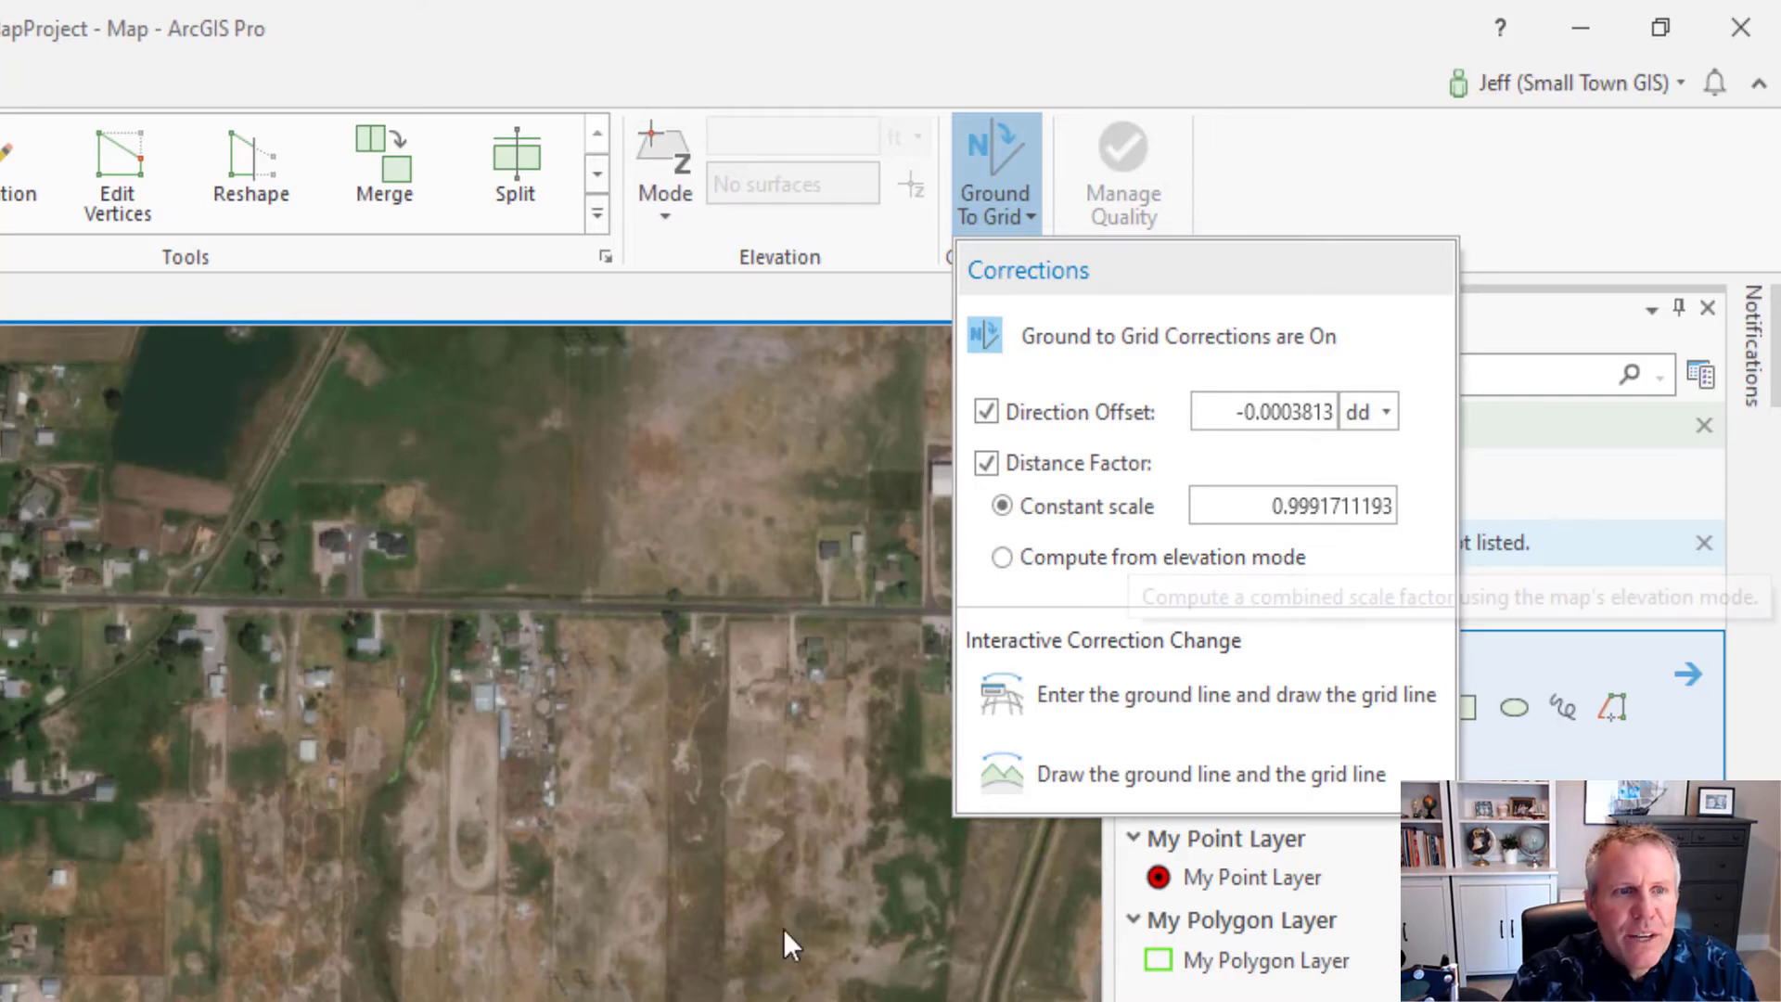
{"action": "key", "text": "Escape"}
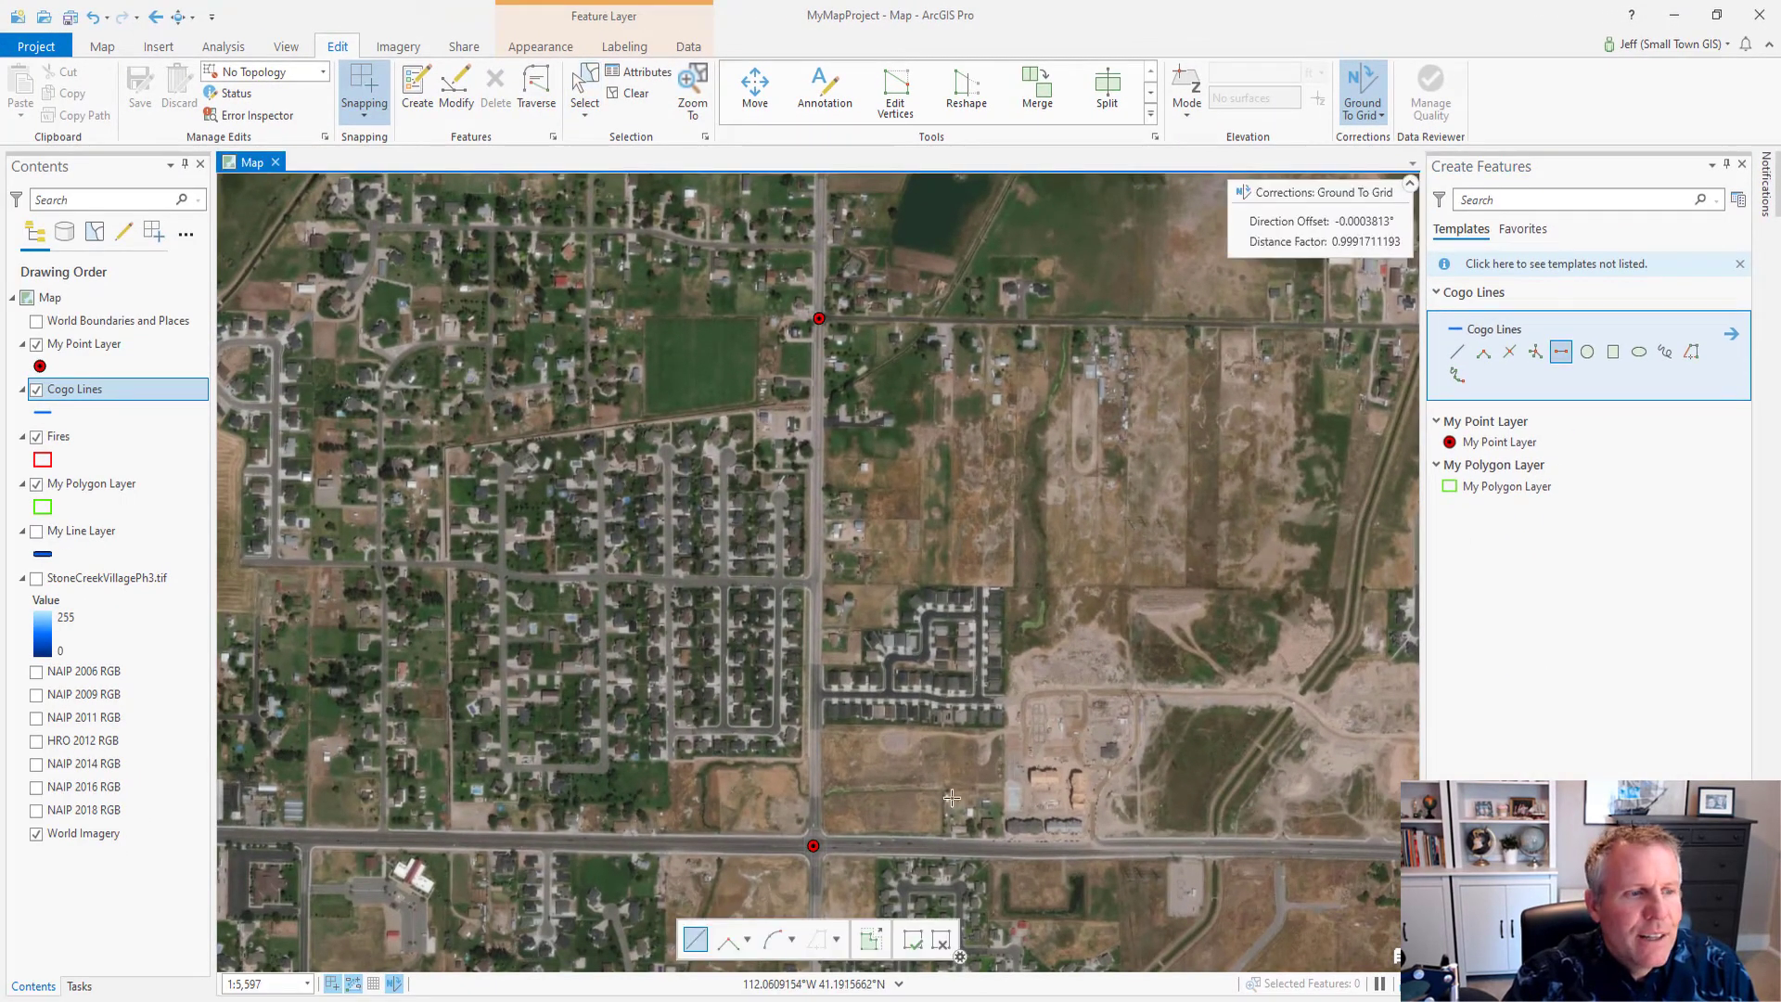
- Draw a Cogo line north from the lower red point at N0-39-06E, 2,661.96
{"action": "left_click", "coordinate": [813, 845]}
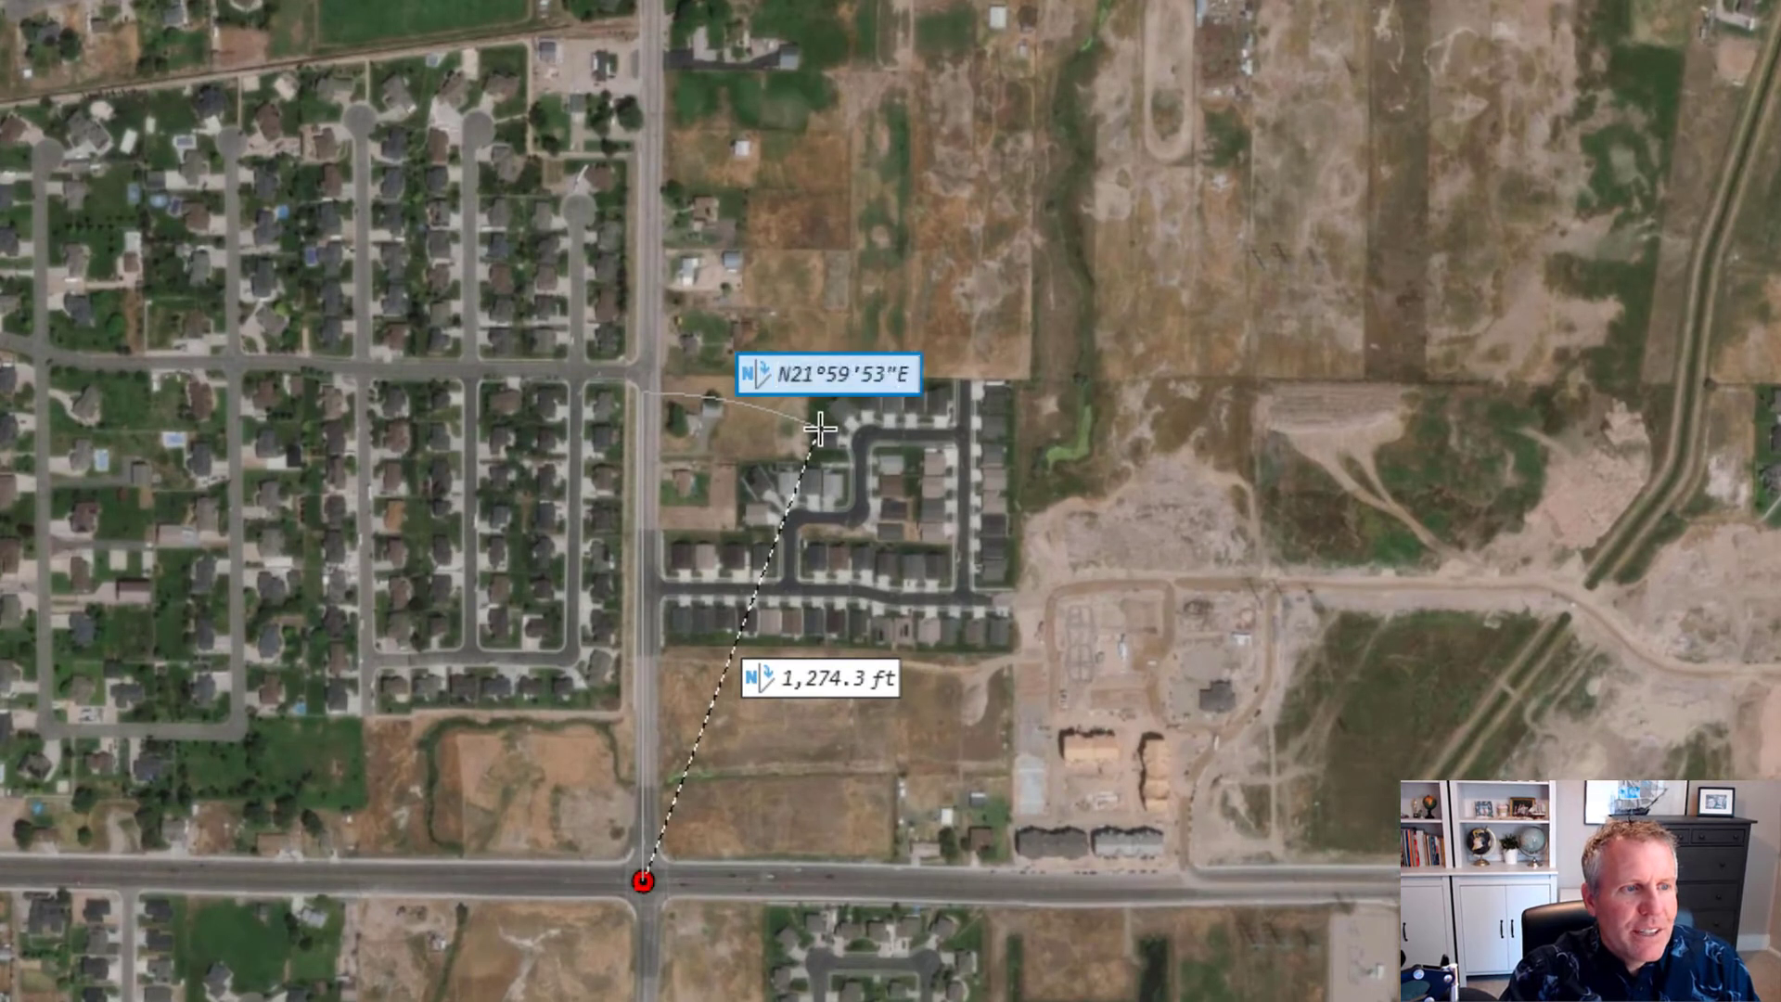
{"action": "key", "text": "Tab"}
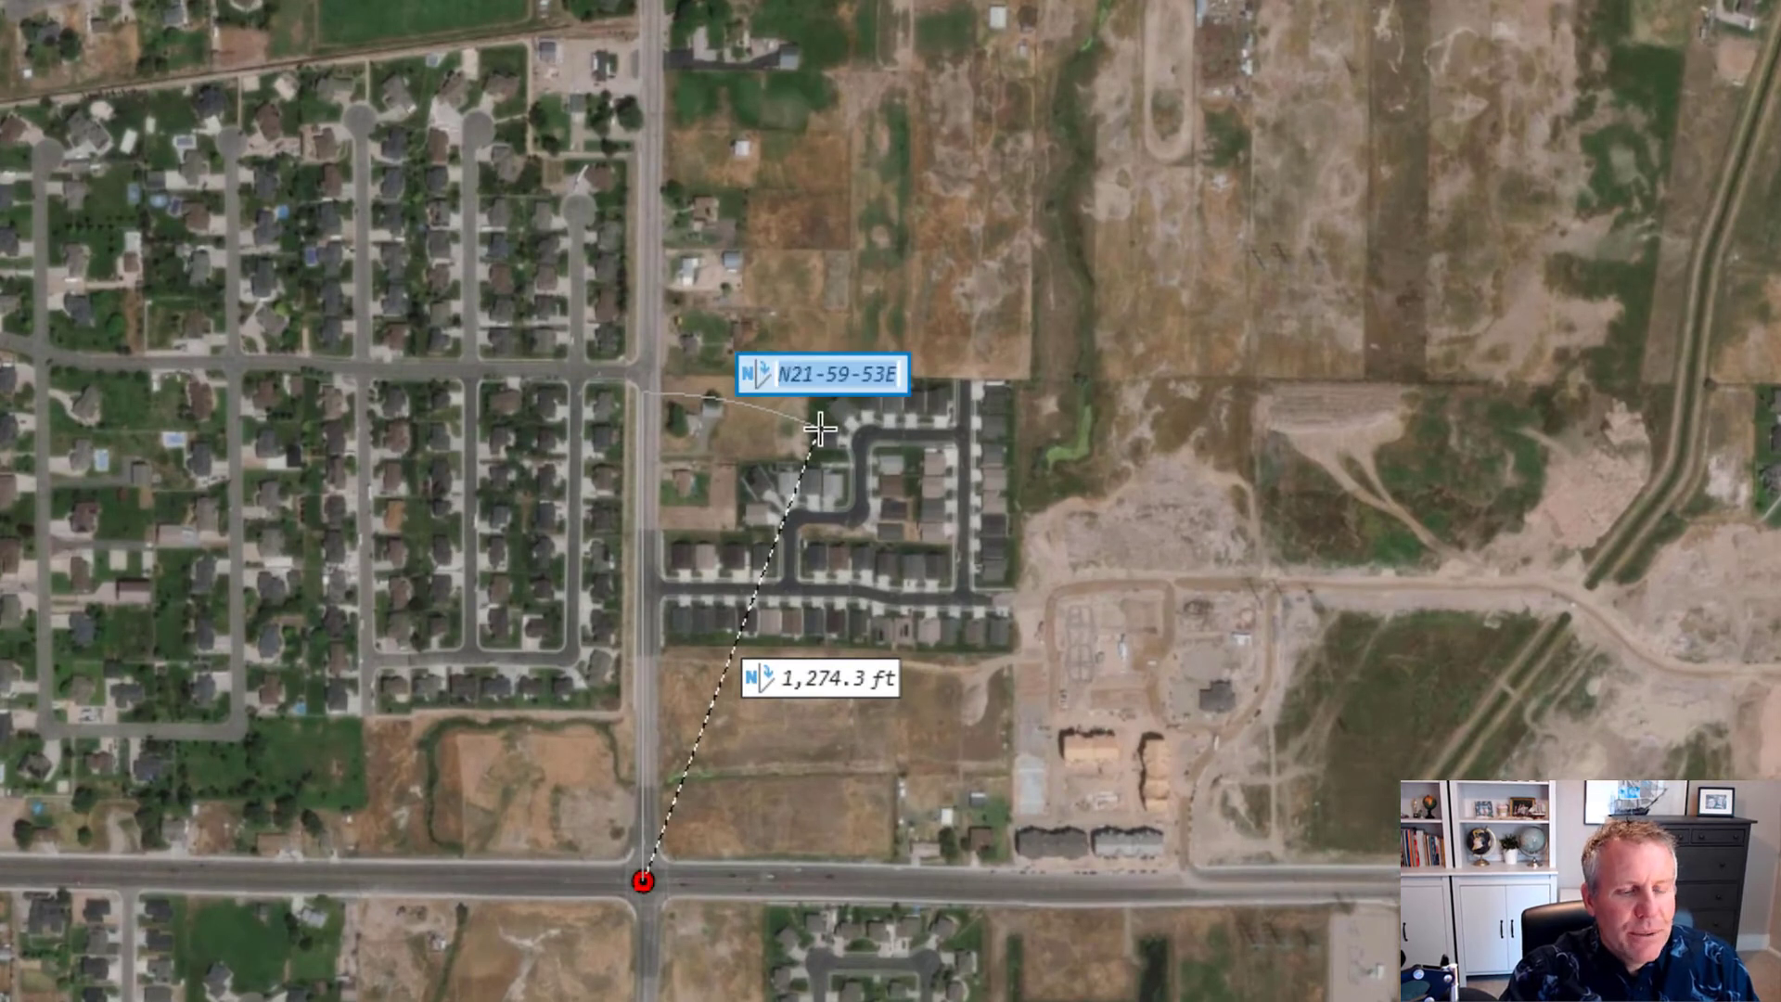
{"action": "type", "text": "0."}
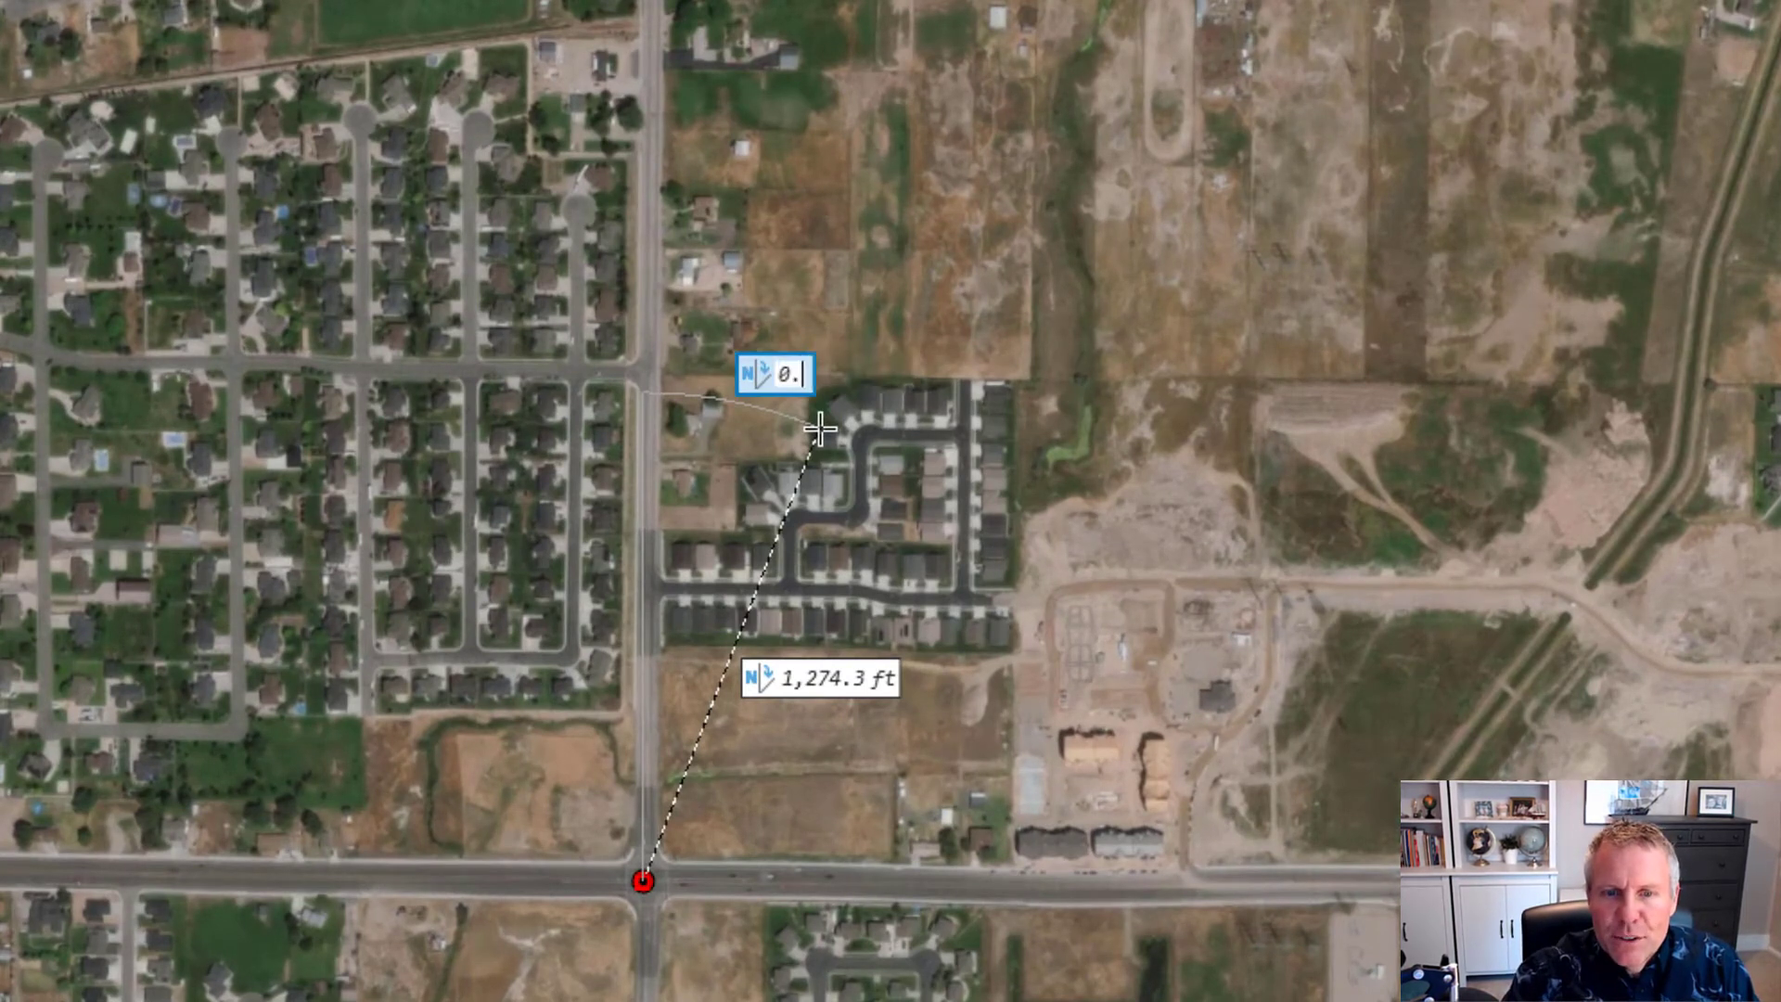
{"action": "type", "text": "3906-1"}
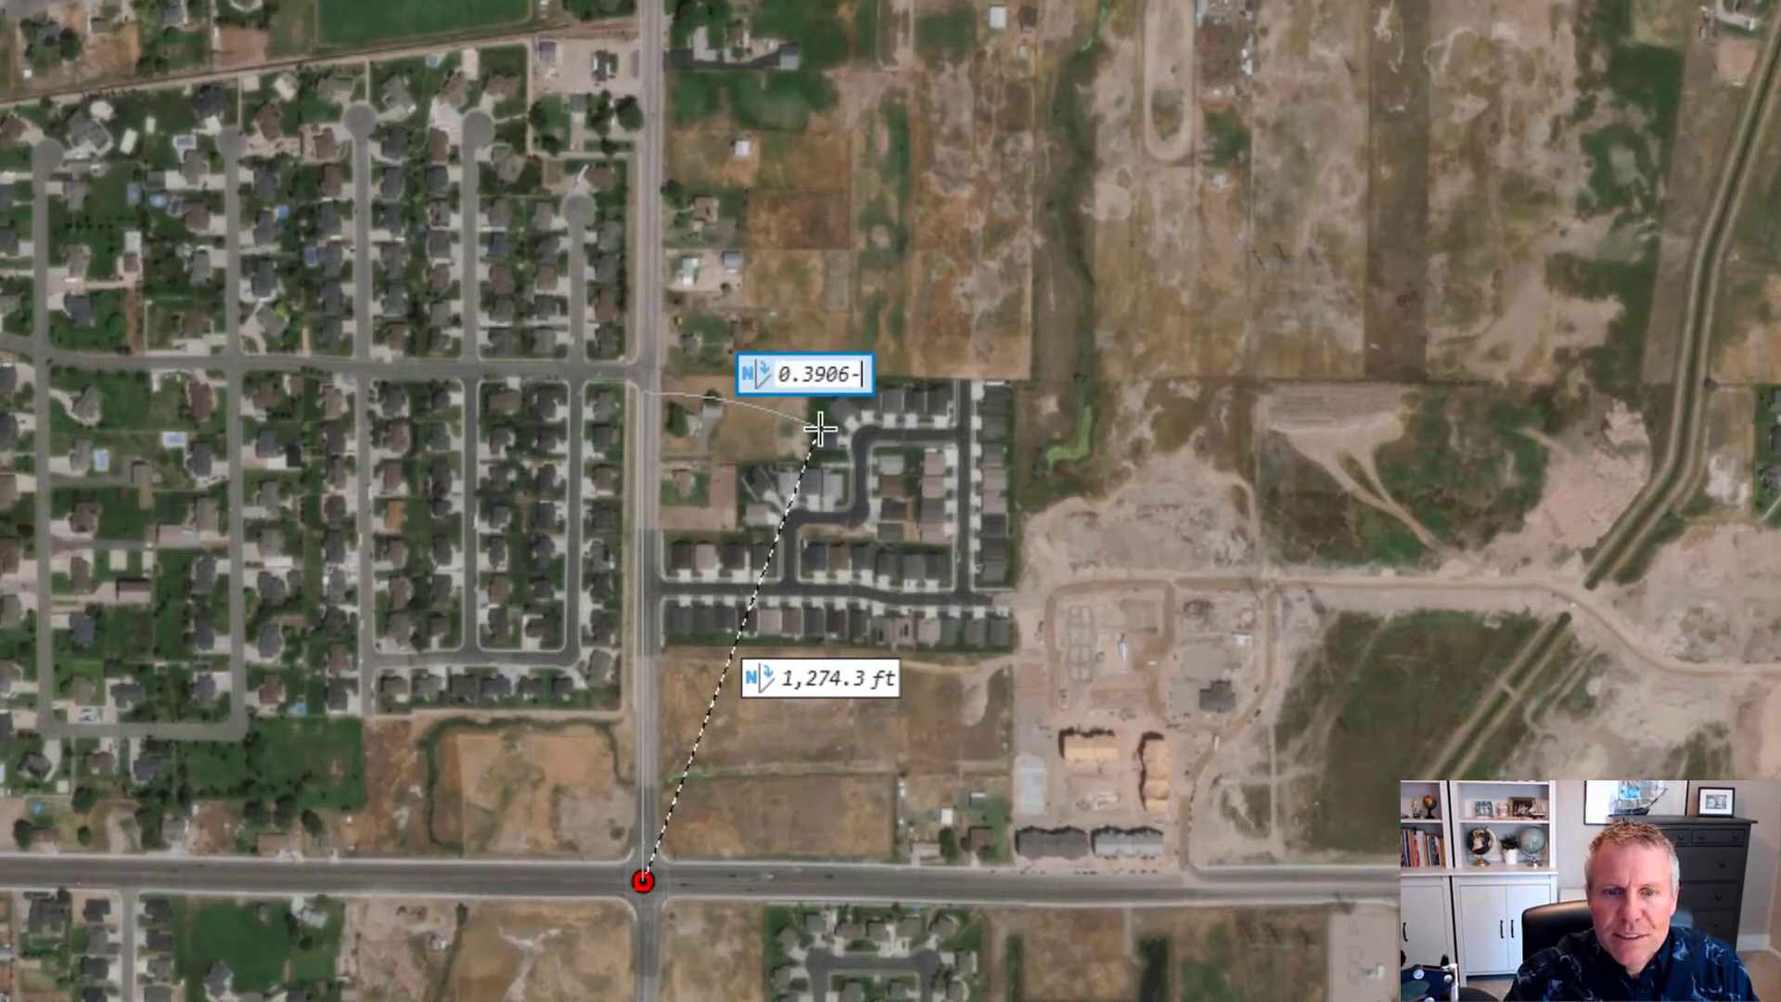
{"action": "key", "text": "BackSpace"}
{"action": "key", "text": "BackSpace"}
{"action": "key", "text": "BackSpace"}
{"action": "key", "text": "BackSpace"}
{"action": "key", "text": "BackSpace"}
{"action": "key", "text": "BackSpace"}
{"action": "key", "text": "BackSpace"}
{"action": "key", "text": "BackSpace"}
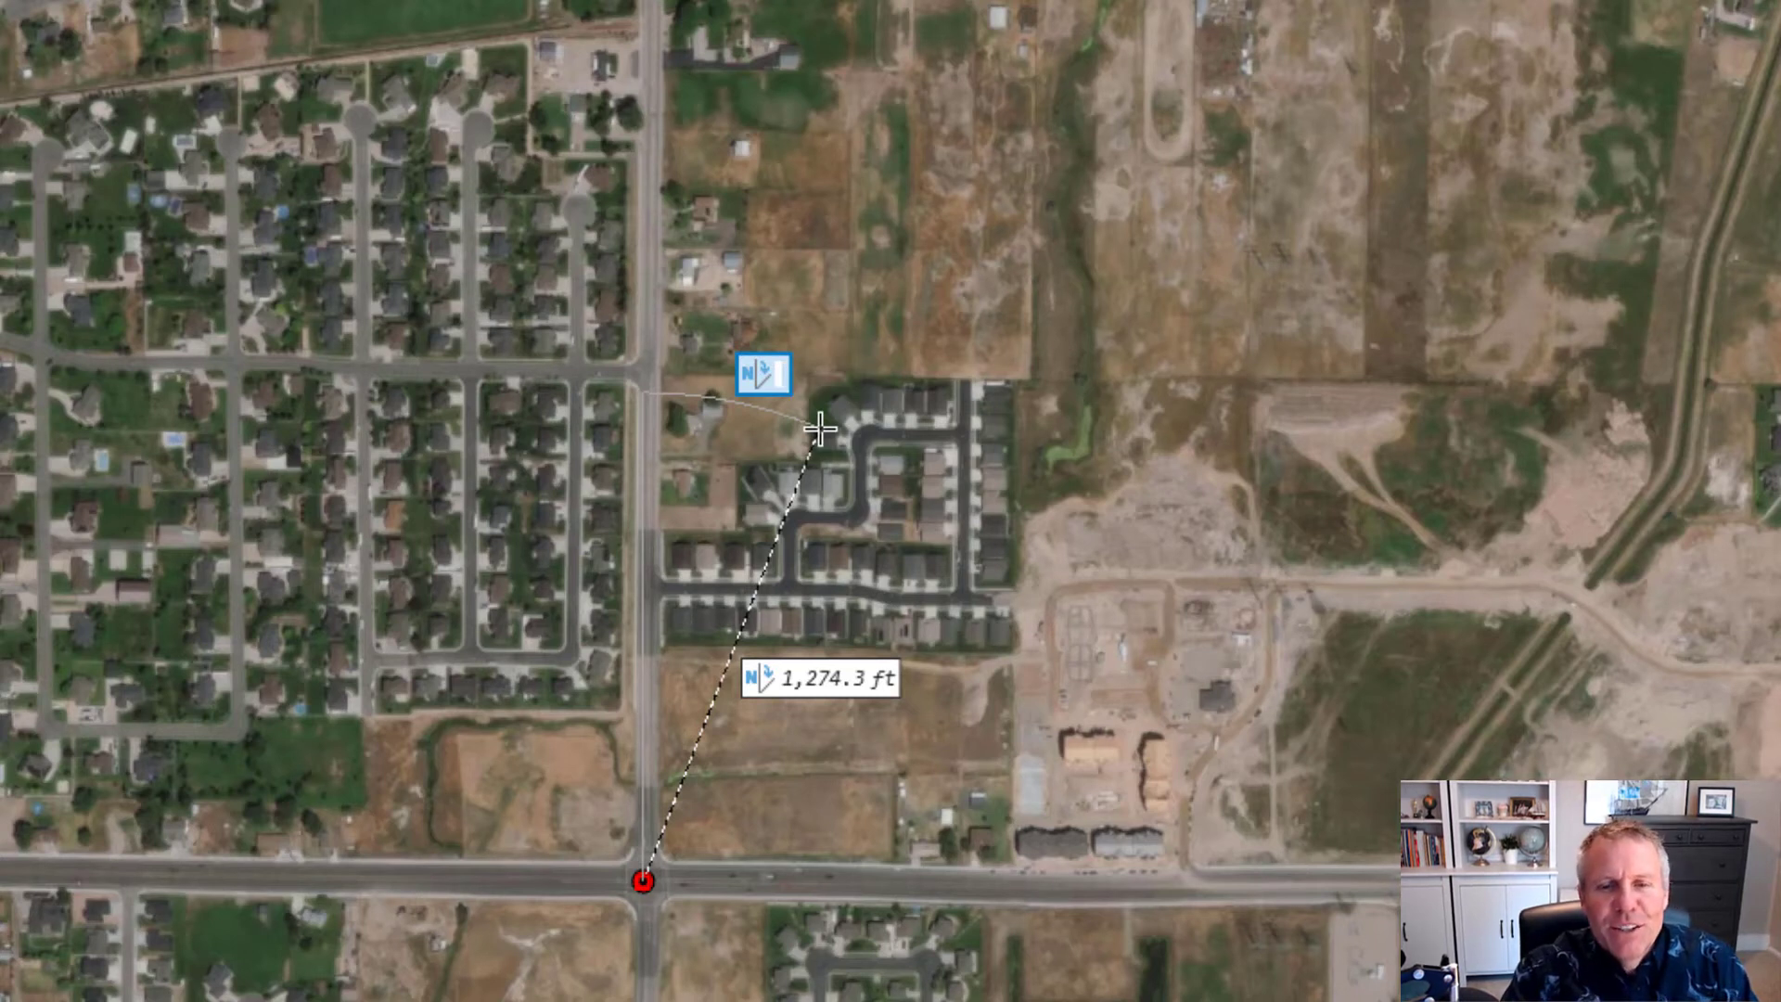
{"action": "type", "text": ".3906-1"}
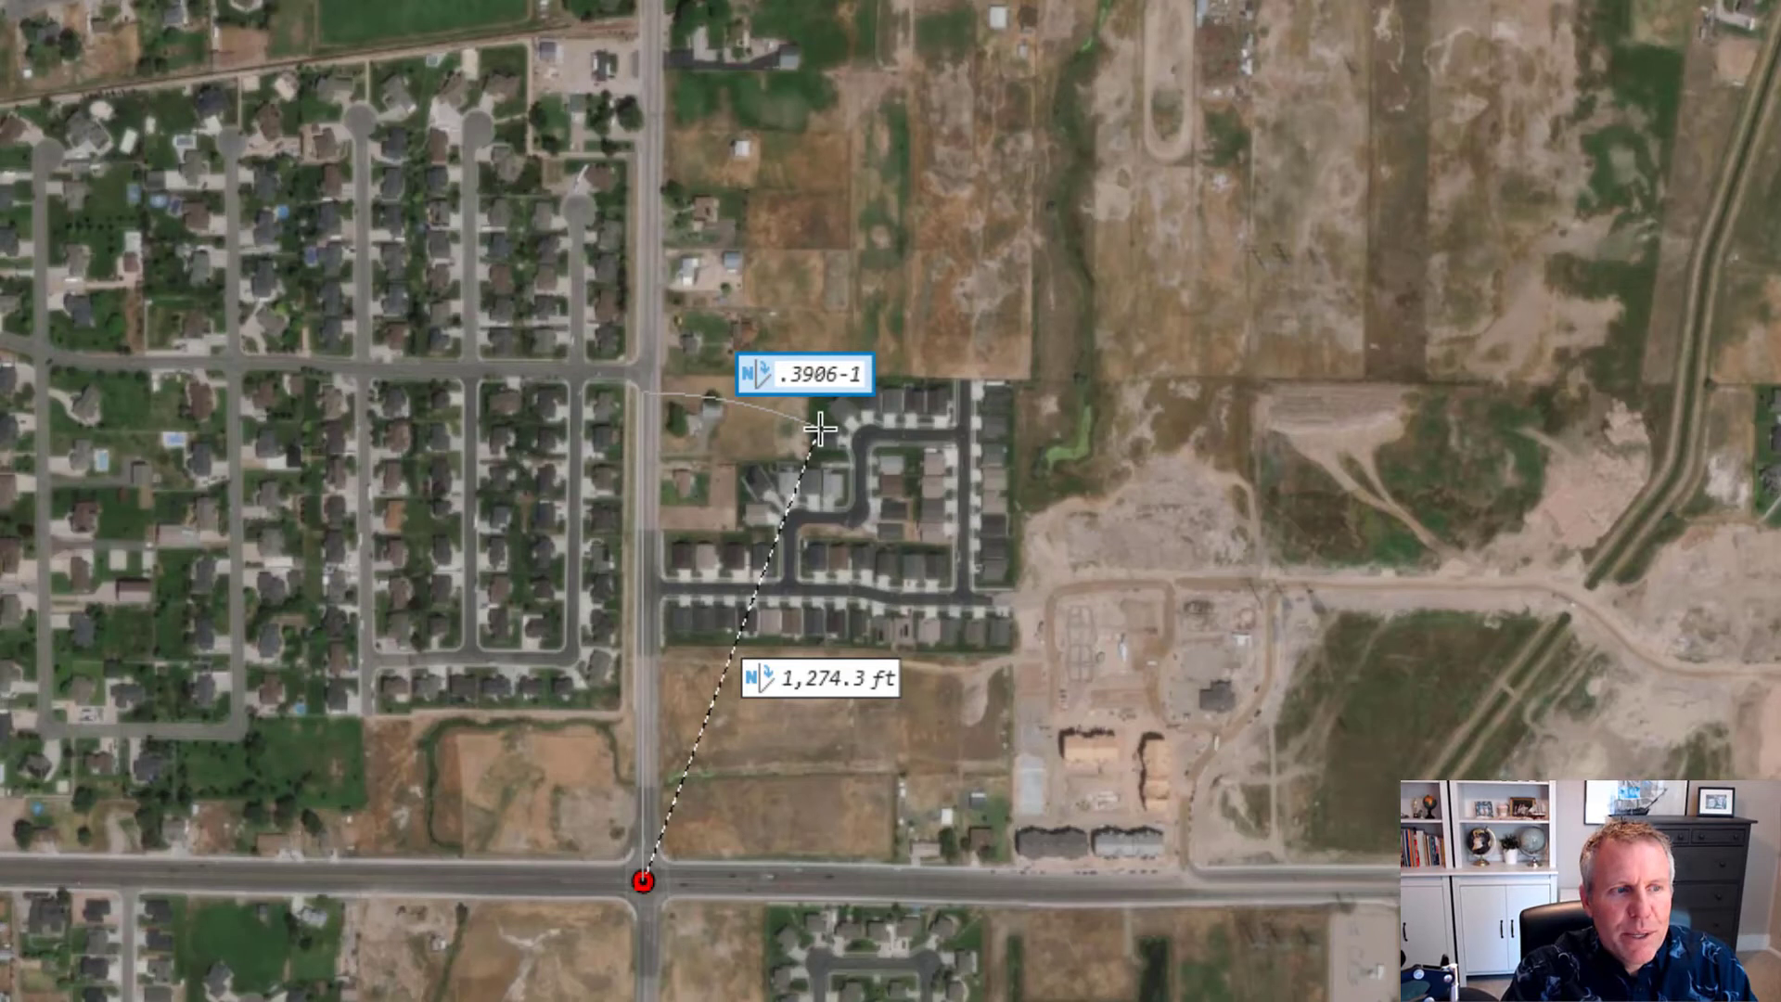
{"action": "key", "text": "Tab"}
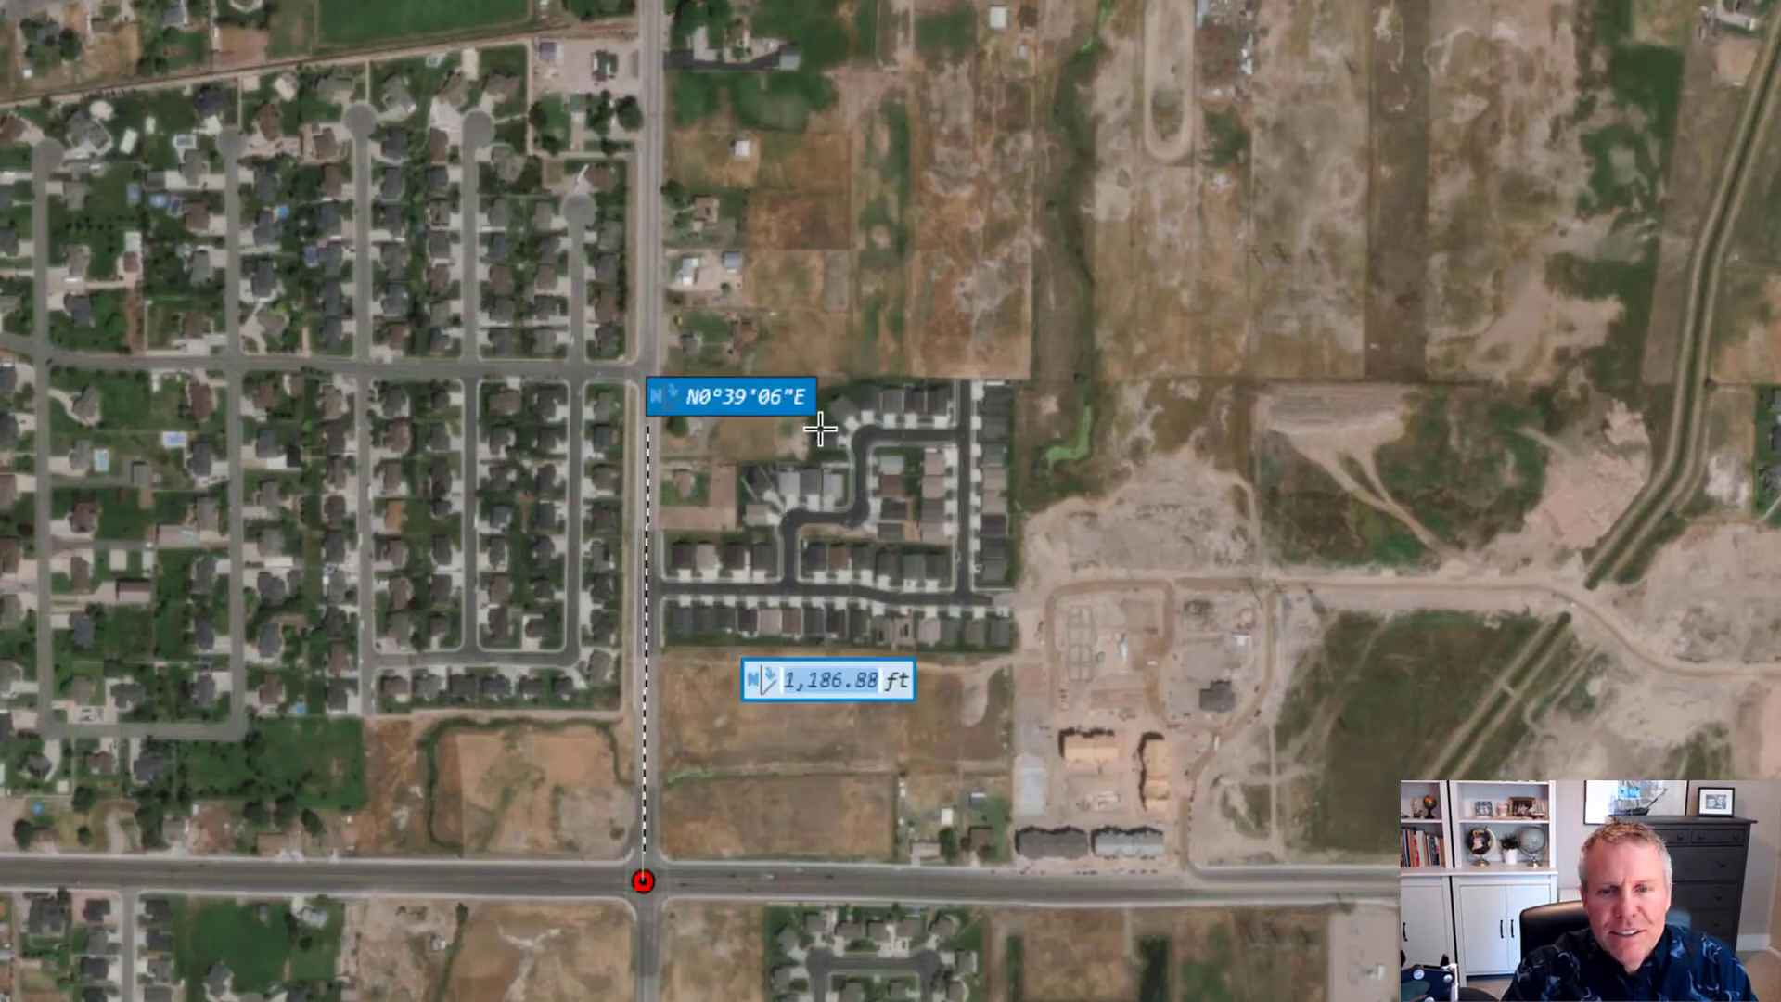
{"action": "type", "text": "2661.97"}
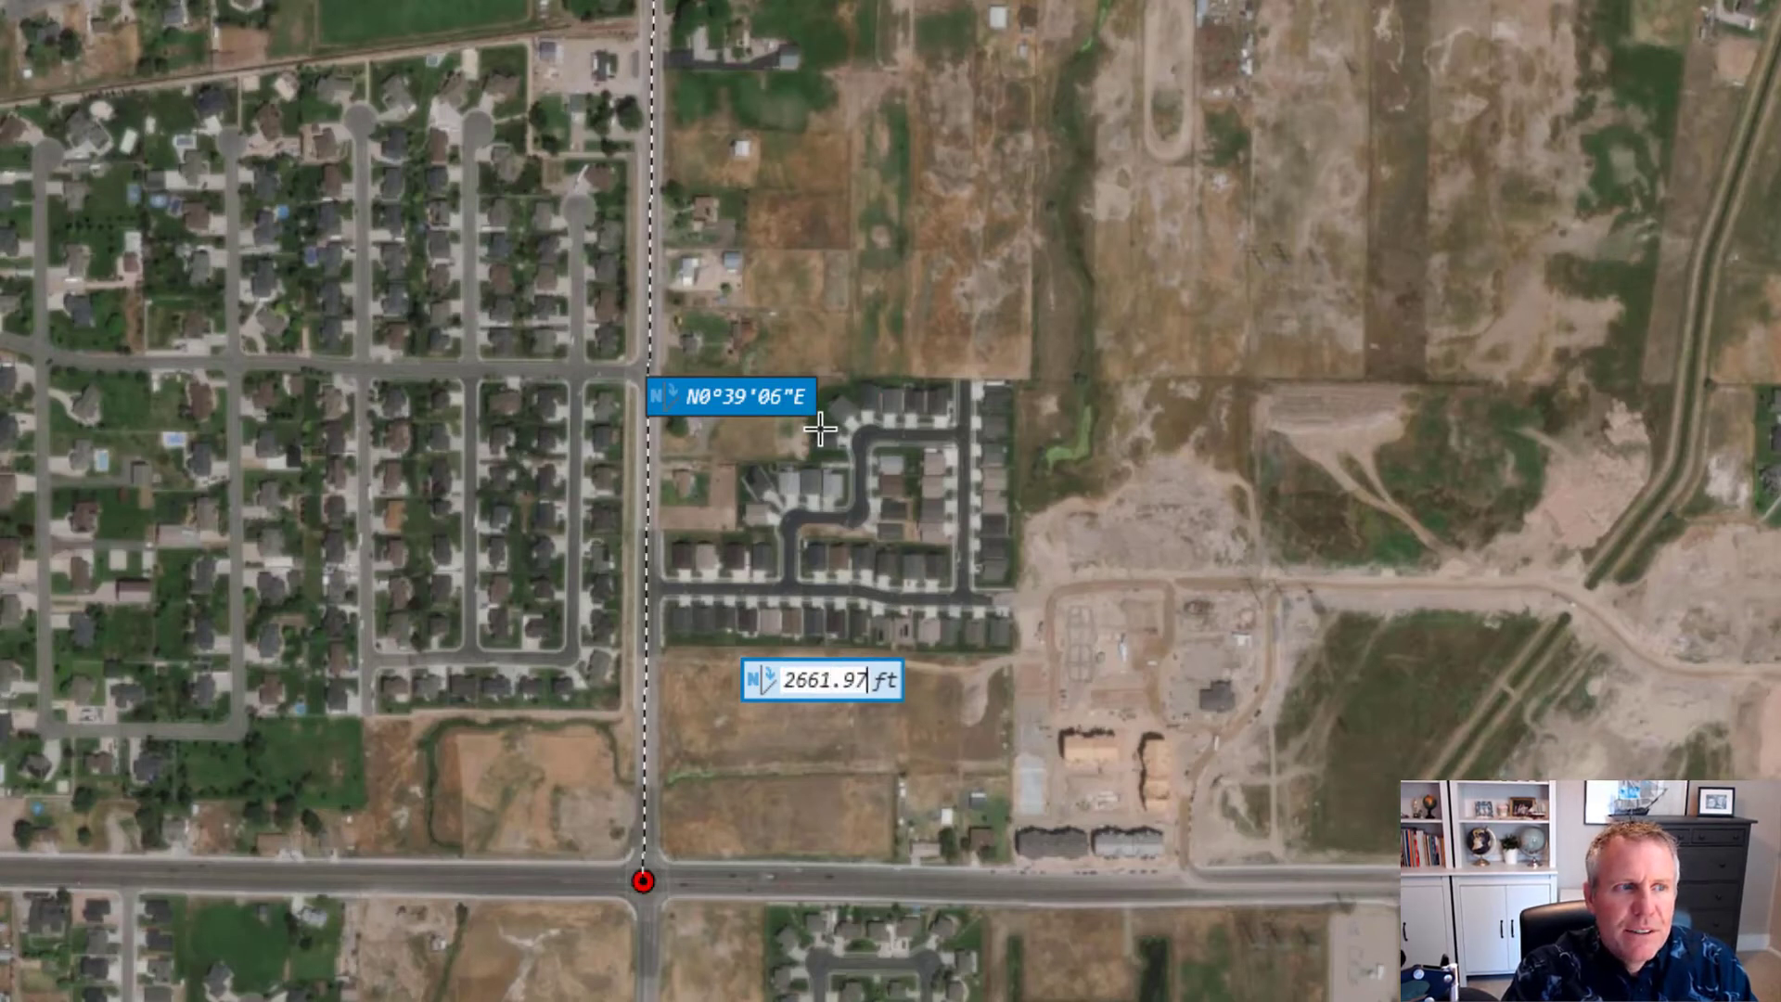
{"action": "key", "text": "Return"}
{"action": "key", "text": "Escape"}
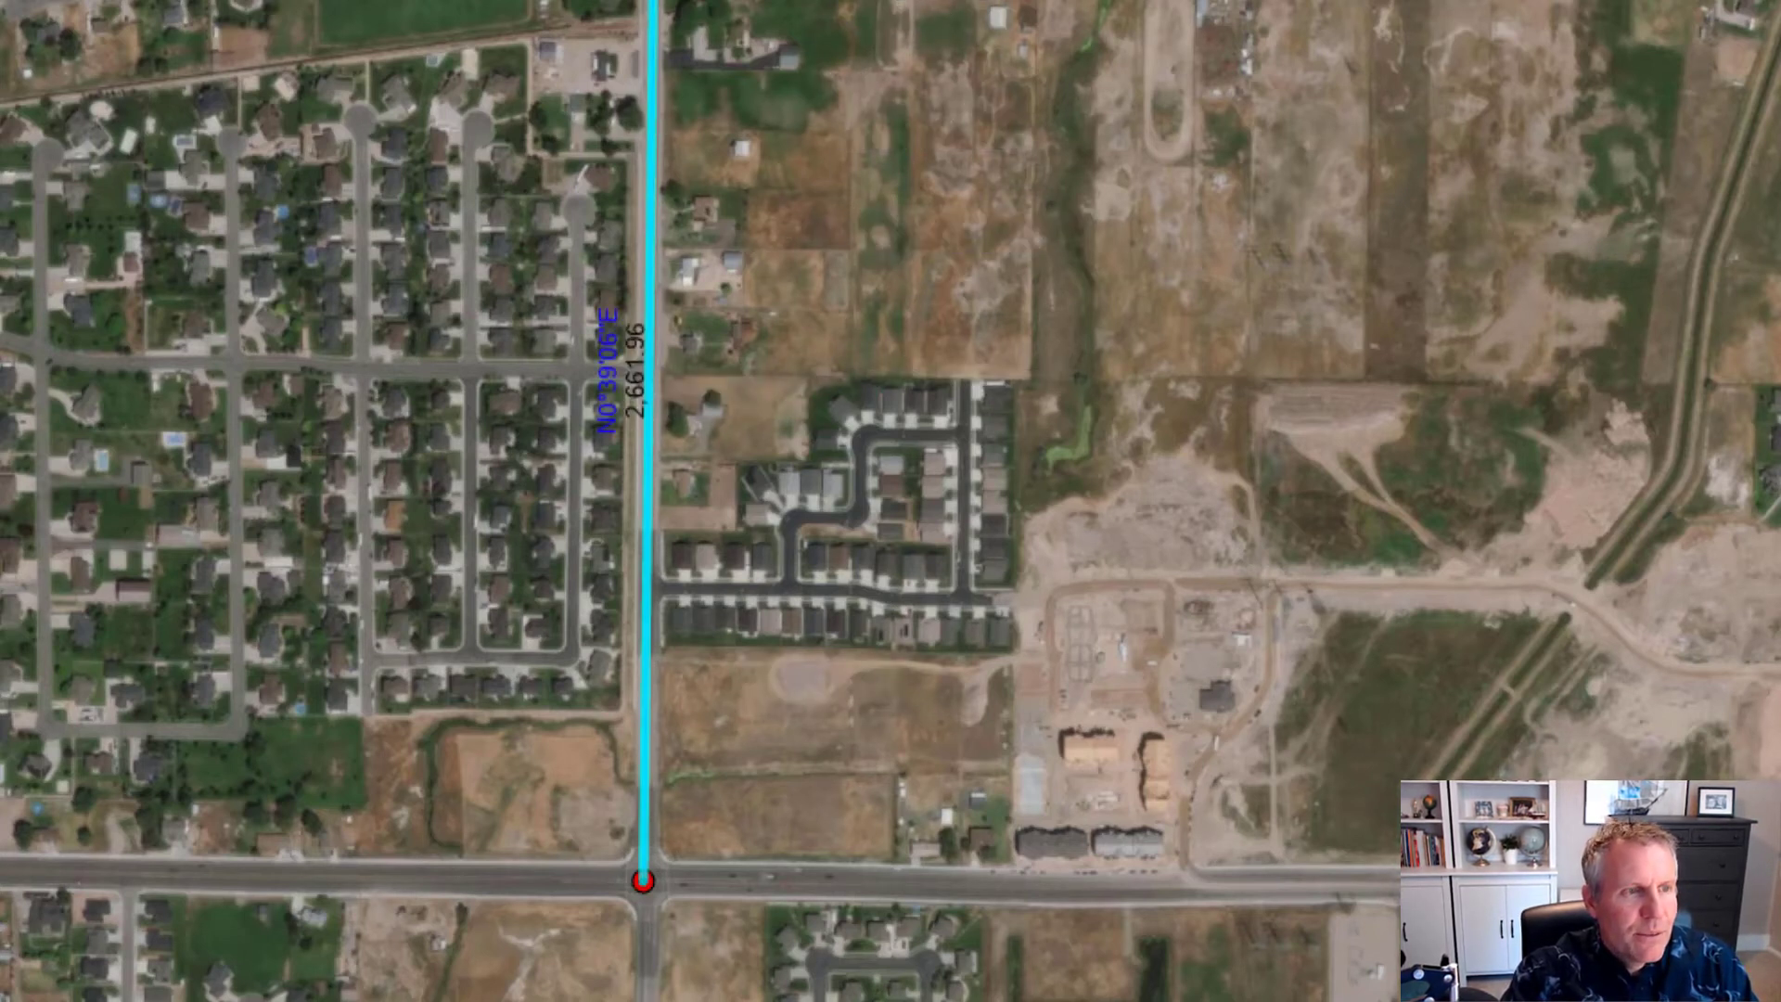
- Select the first Cogo line on the map and delete it
{"action": "scroll", "coordinate": [612, 72], "scroll_direction": "up", "scroll_amount": 5}
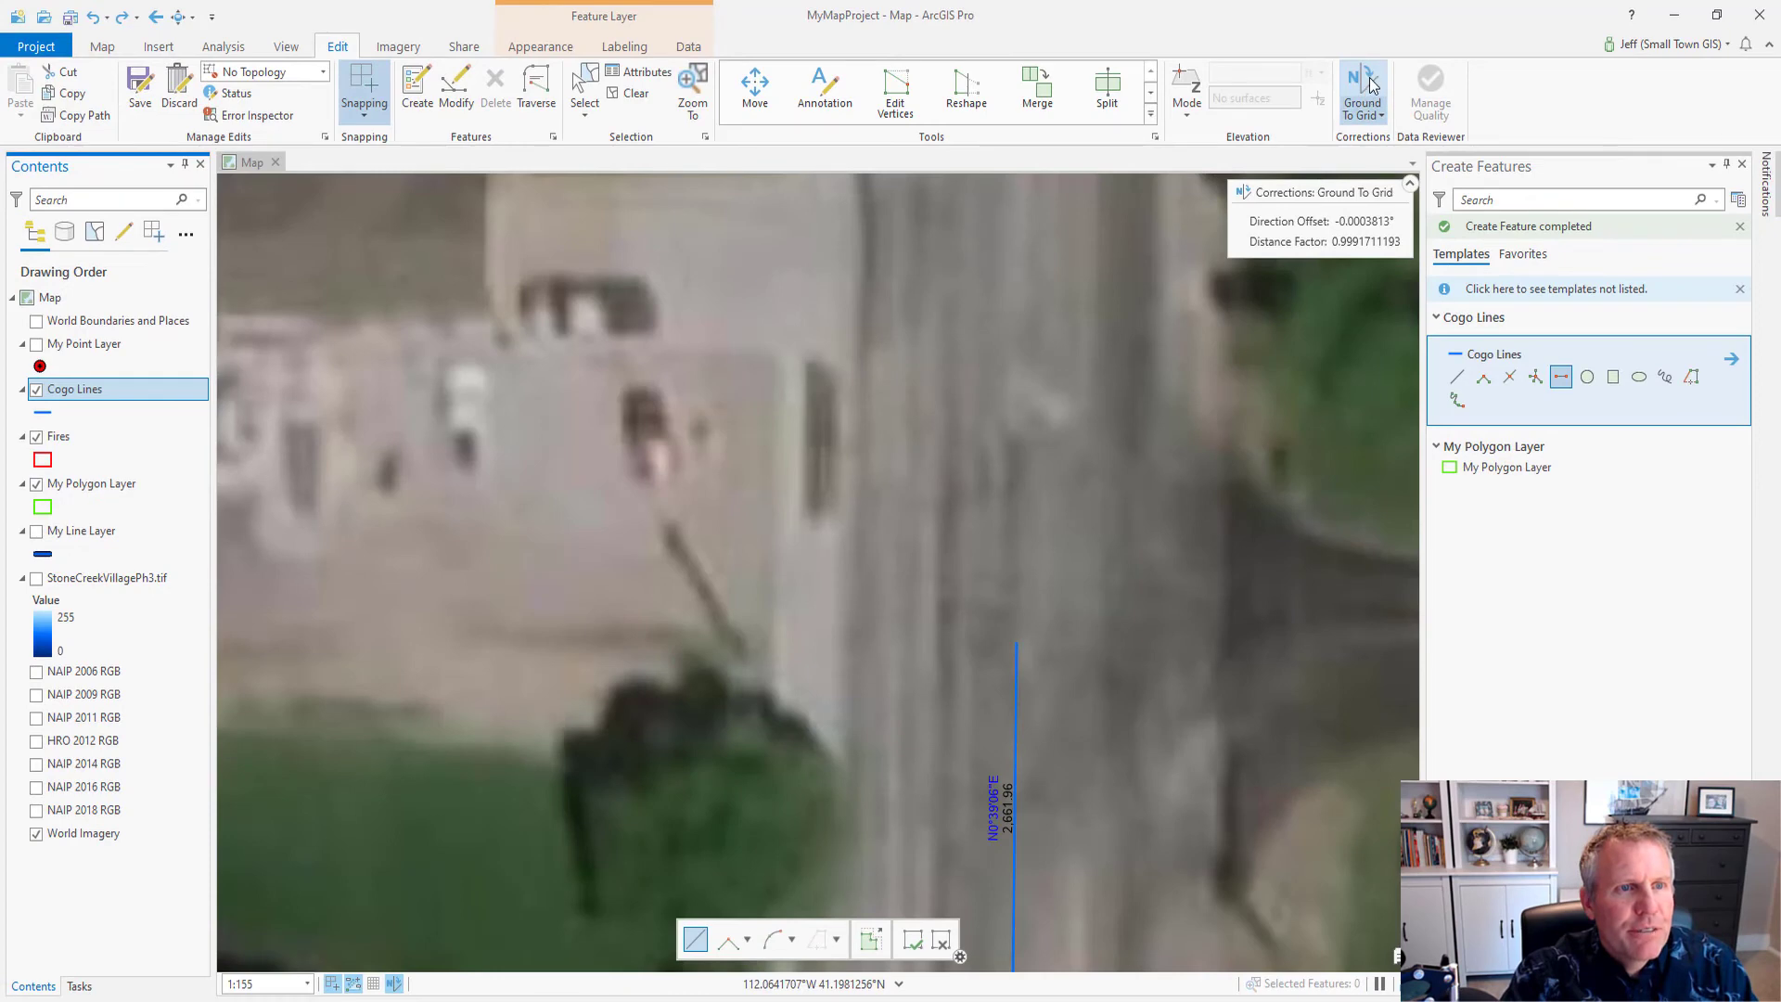
{"action": "left_click", "coordinate": [1365, 83]}
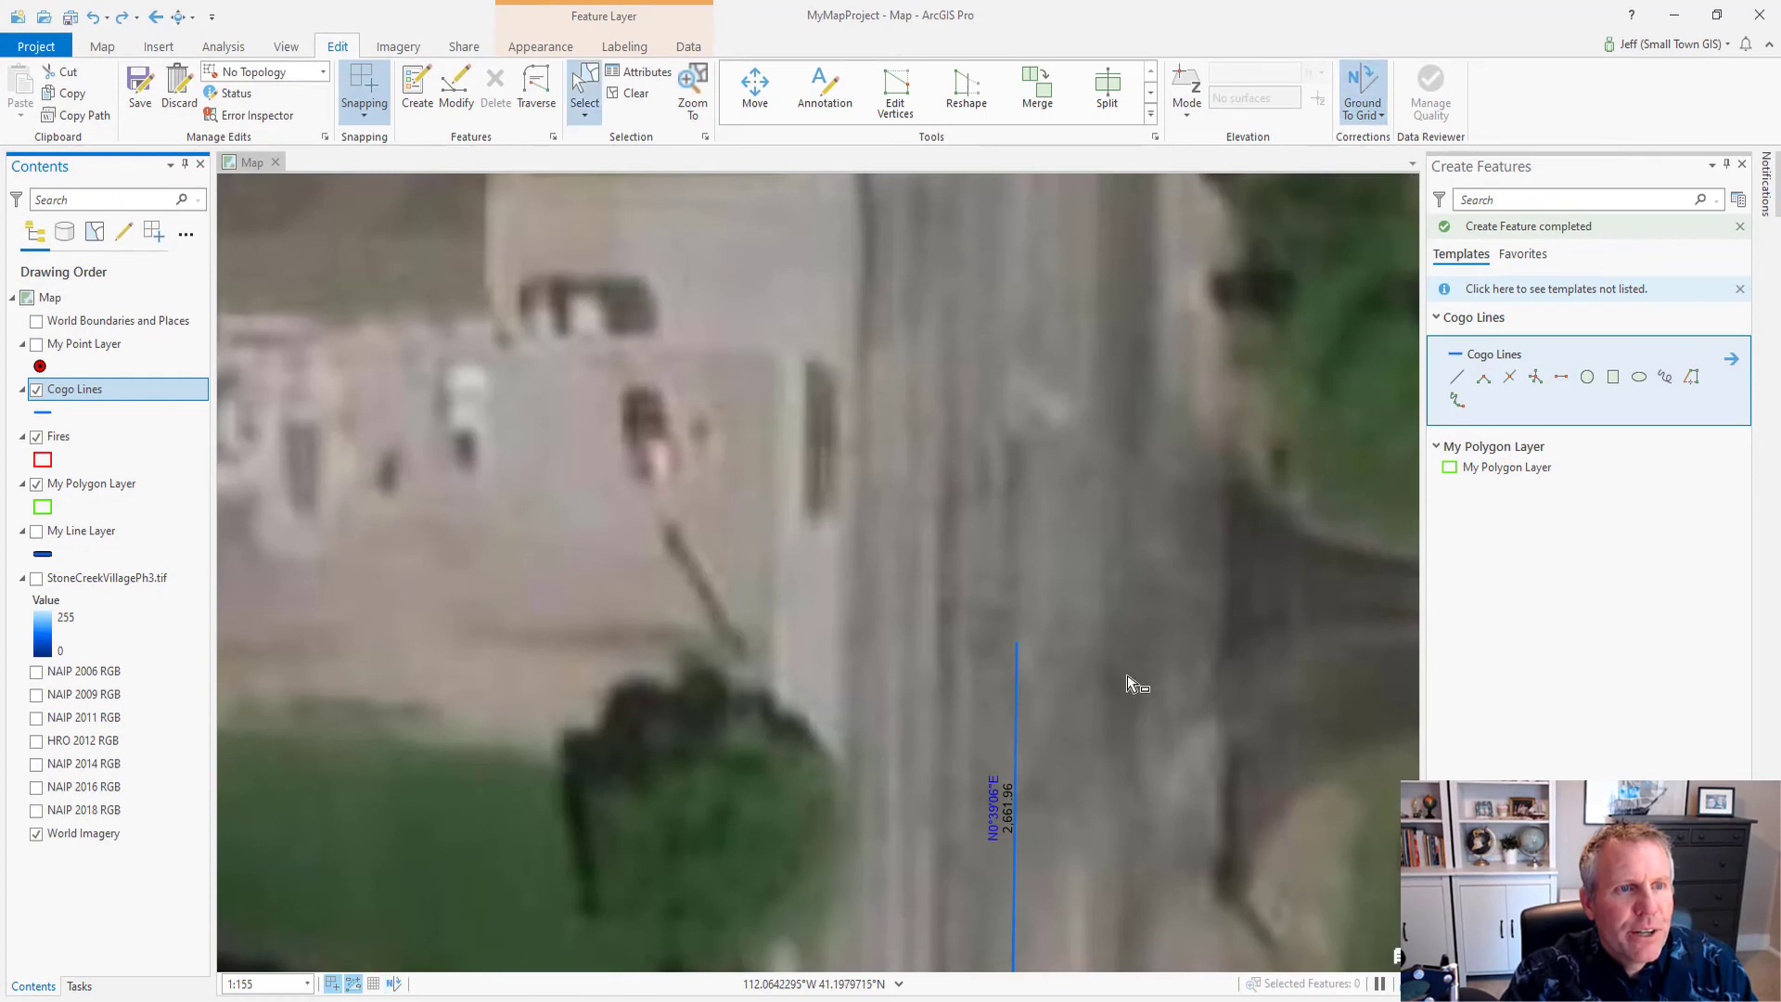
{"action": "scroll", "coordinate": [1132, 683], "scroll_direction": "down", "scroll_amount": 5}
{"action": "left_click_drag", "start_coordinate": [1161, 763], "coordinate": [949, 640]}
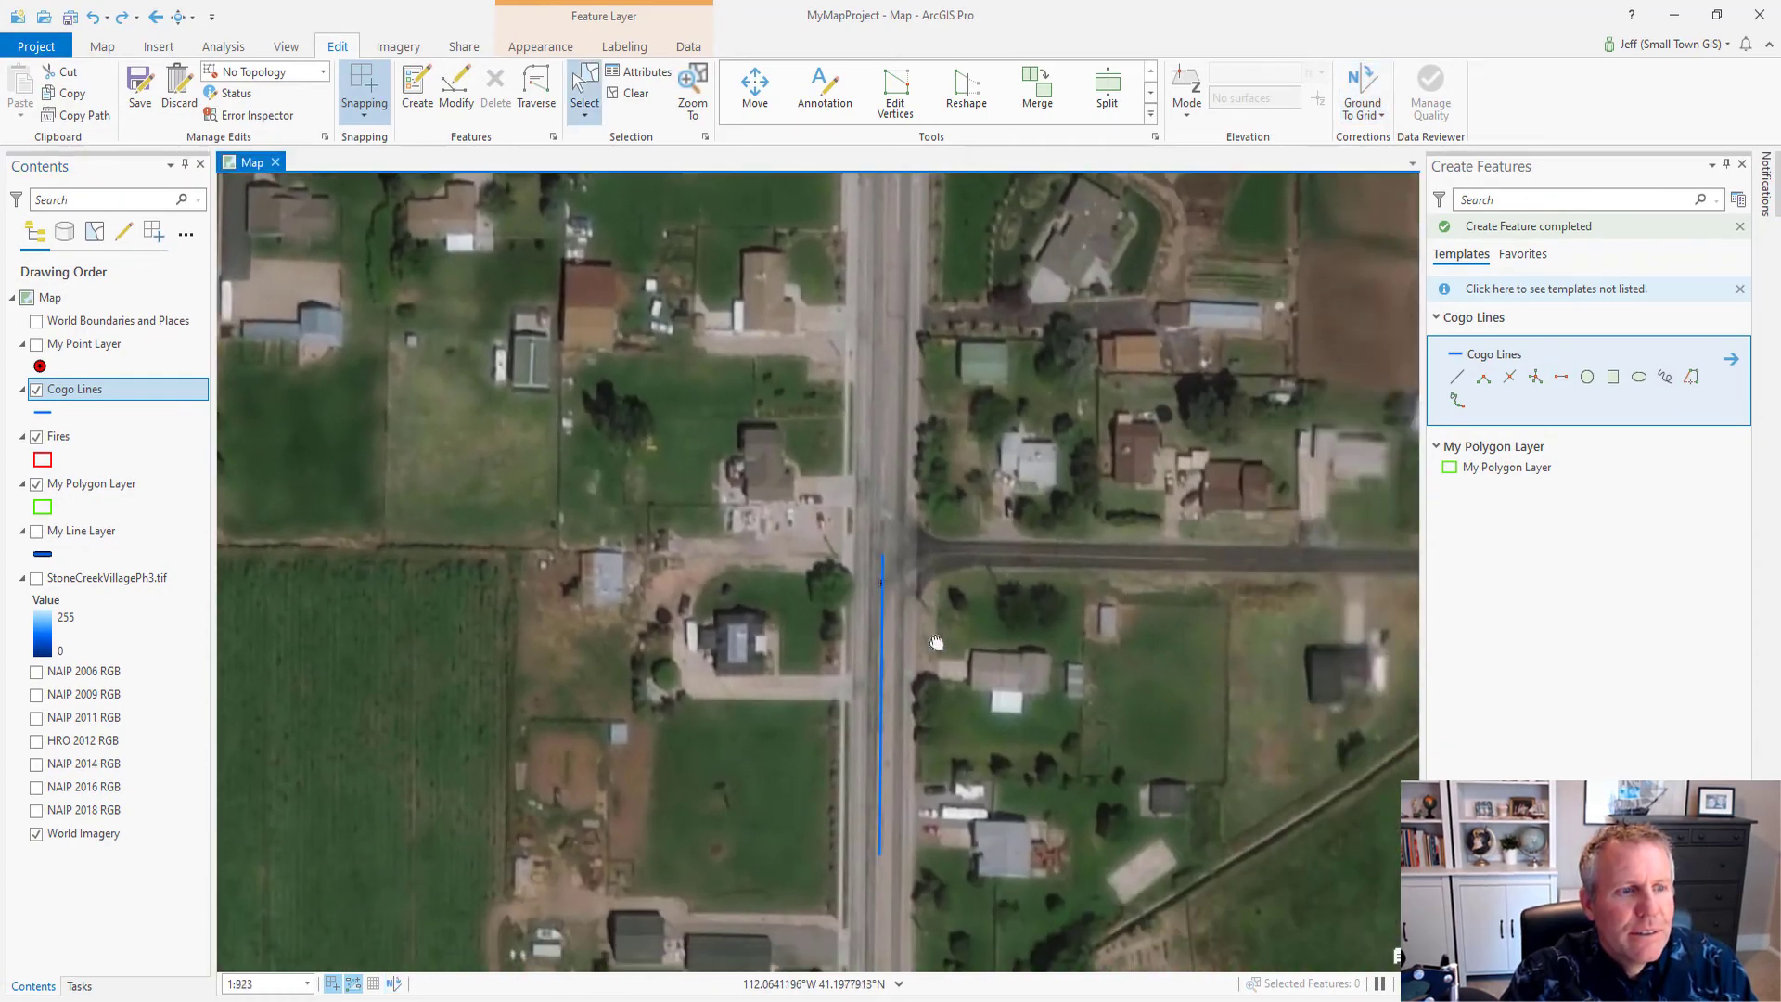
{"action": "left_click_drag", "start_coordinate": [927, 720], "coordinate": [926, 720]}
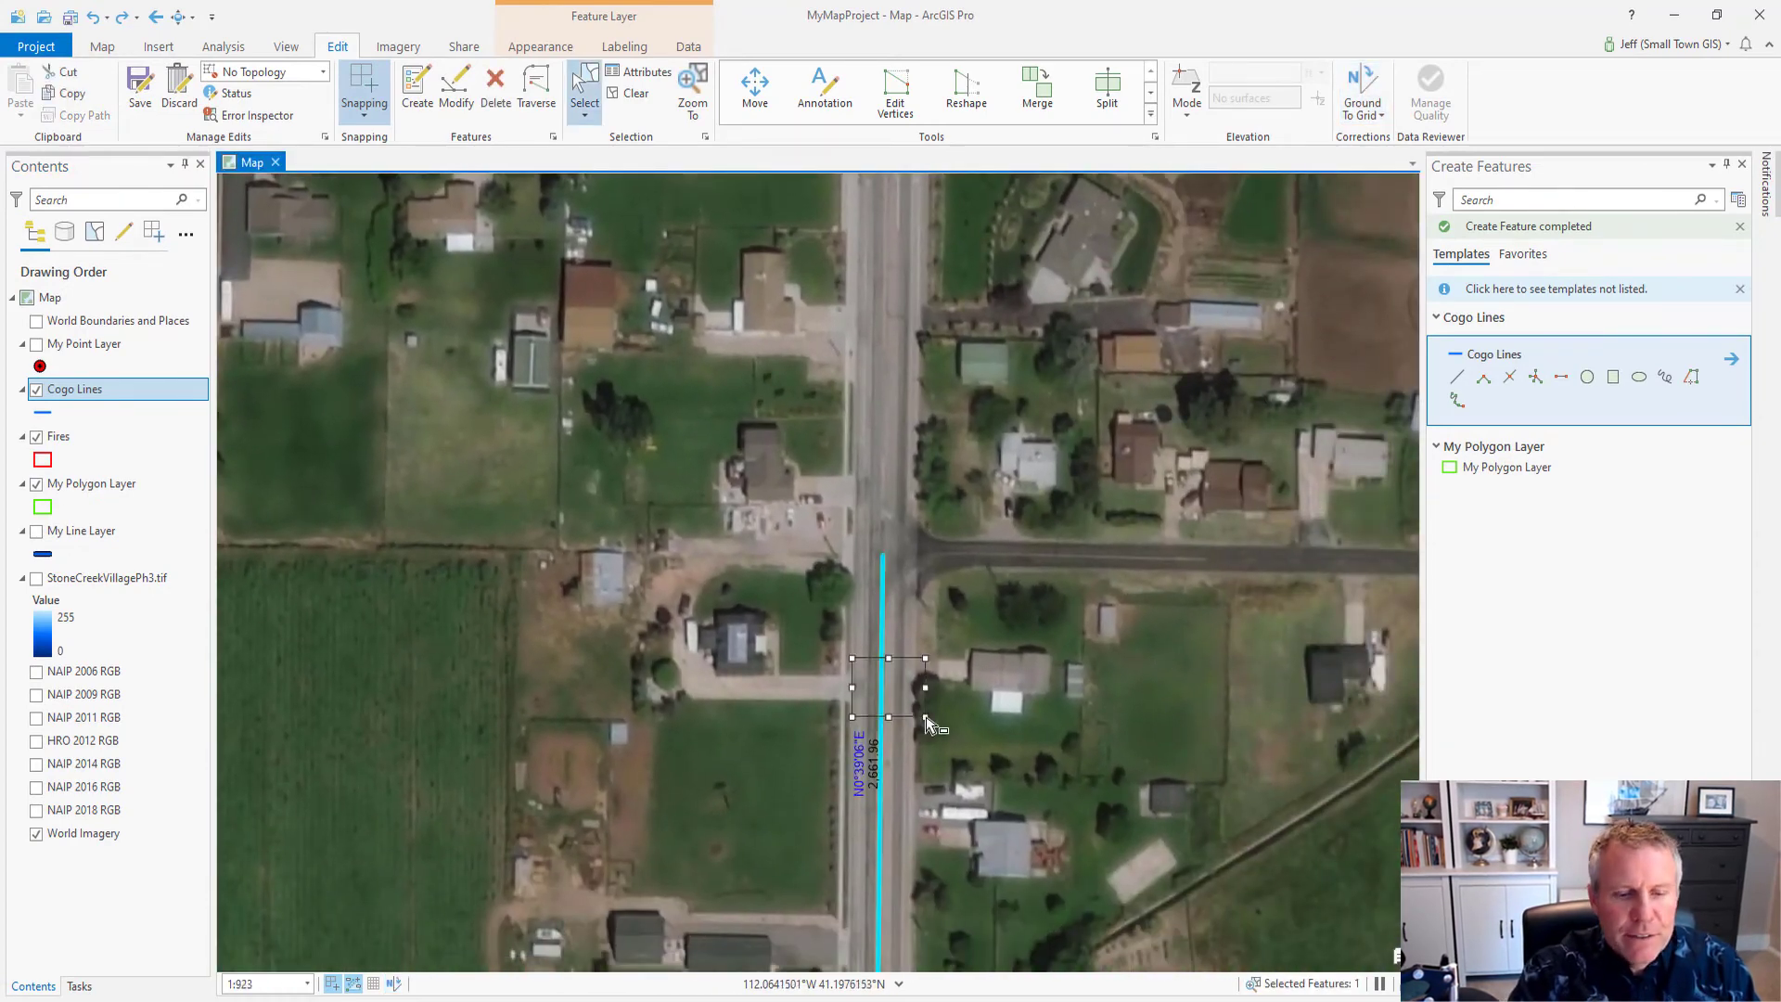
{"action": "key", "text": "Delete"}
{"action": "scroll", "coordinate": [1062, 879], "scroll_direction": "down", "scroll_amount": 4}
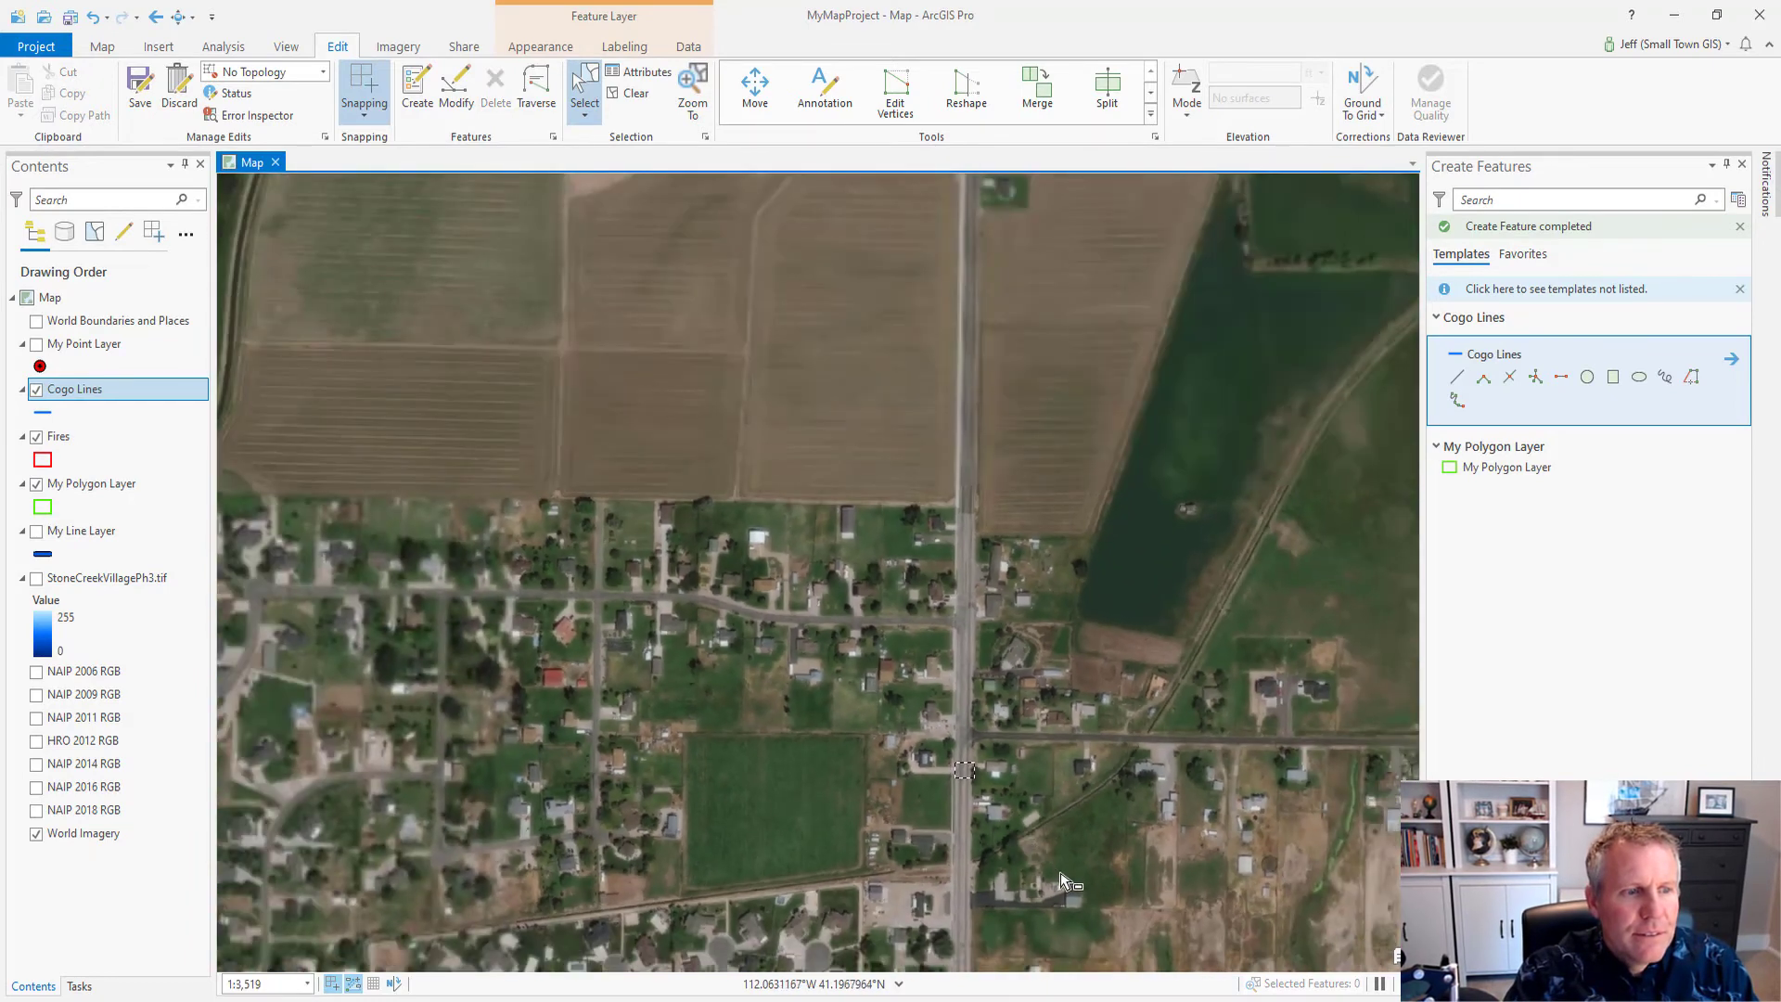
- Bring the intersection into view, pick the Cogo Lines tool, and show My Point Layer
{"action": "left_click_drag", "start_coordinate": [1062, 879], "coordinate": [751, 375]}
{"action": "scroll", "coordinate": [830, 635], "scroll_direction": "down", "scroll_amount": 2}
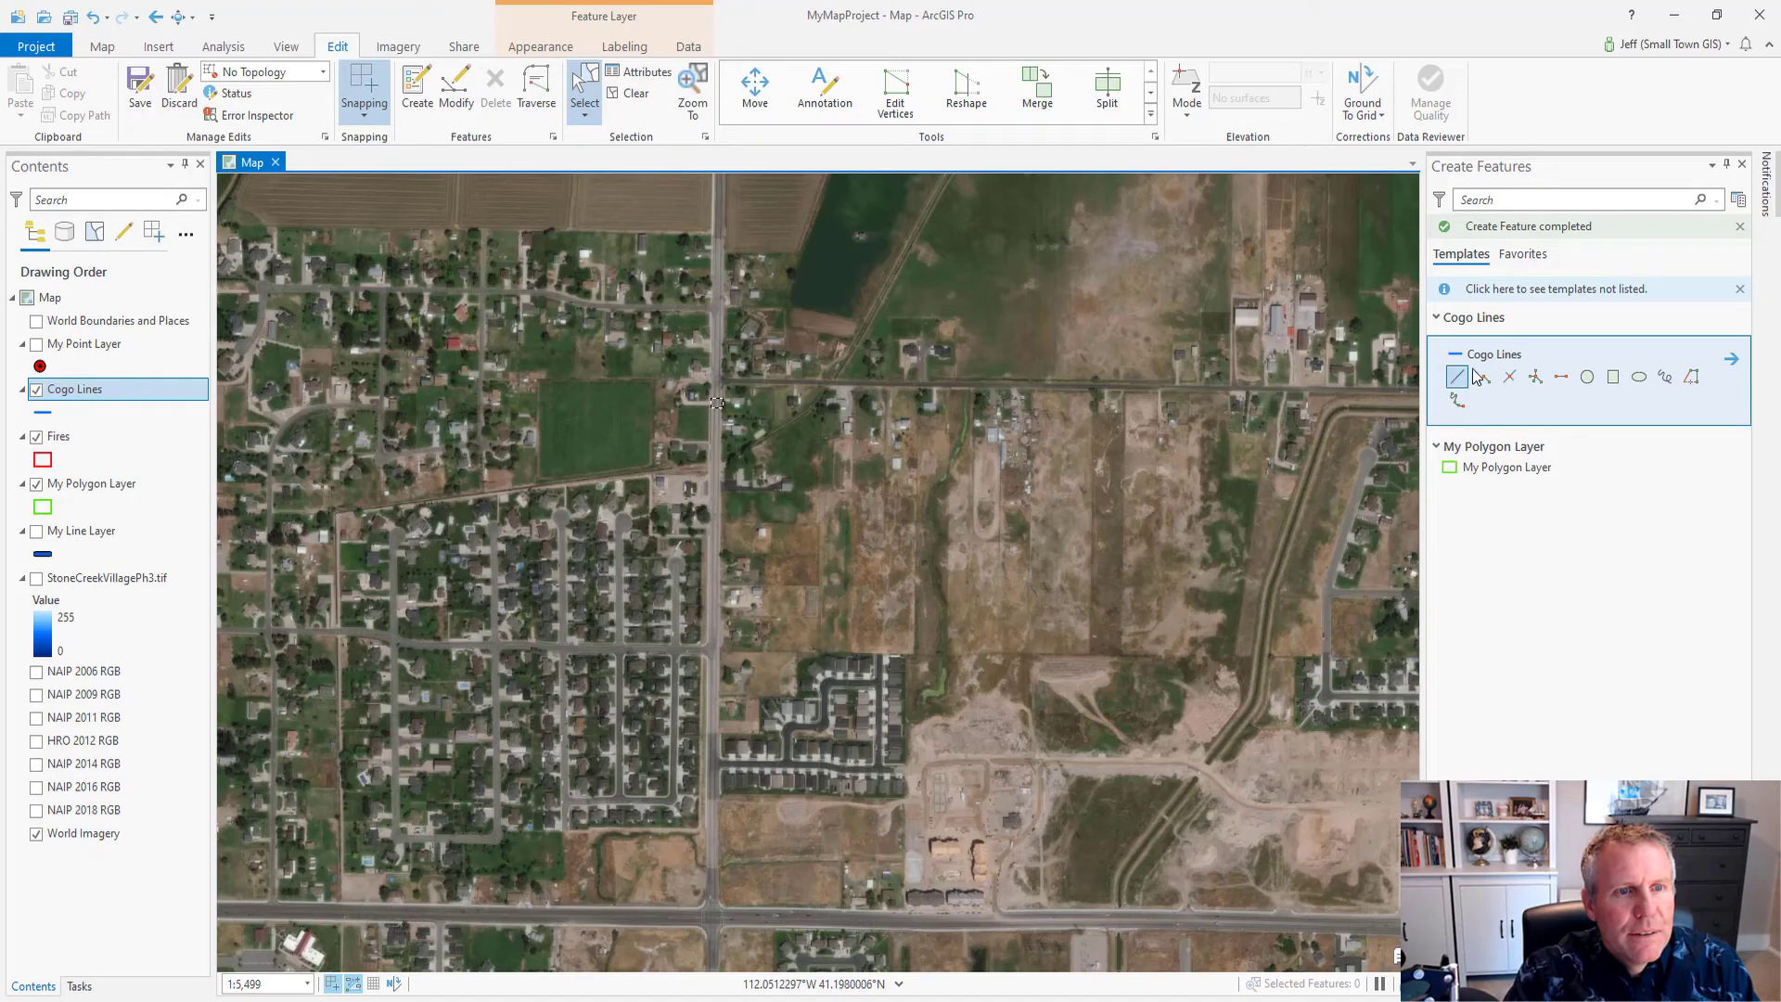
{"action": "left_click", "coordinate": [1564, 382]}
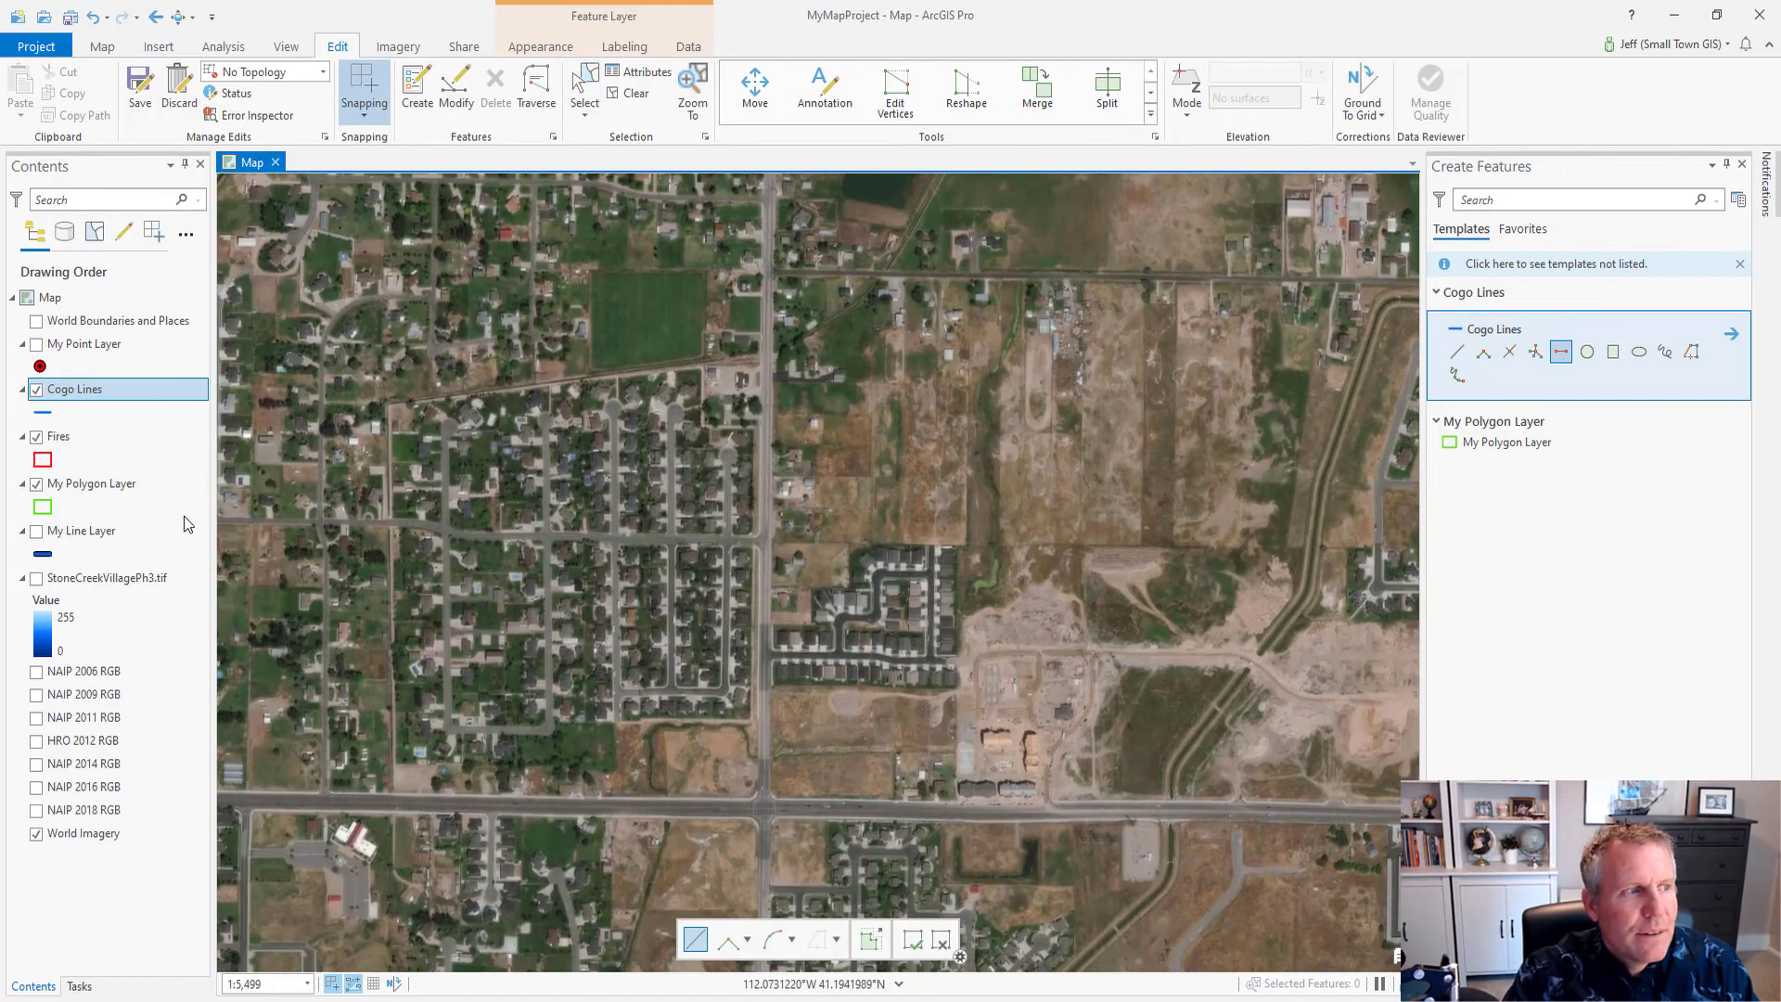
{"action": "left_click", "coordinate": [36, 343]}
- Draw a Cogo line from the intersection point at bearing N0°39'06"E, distance 2,661.96
{"action": "left_click", "coordinate": [762, 810]}
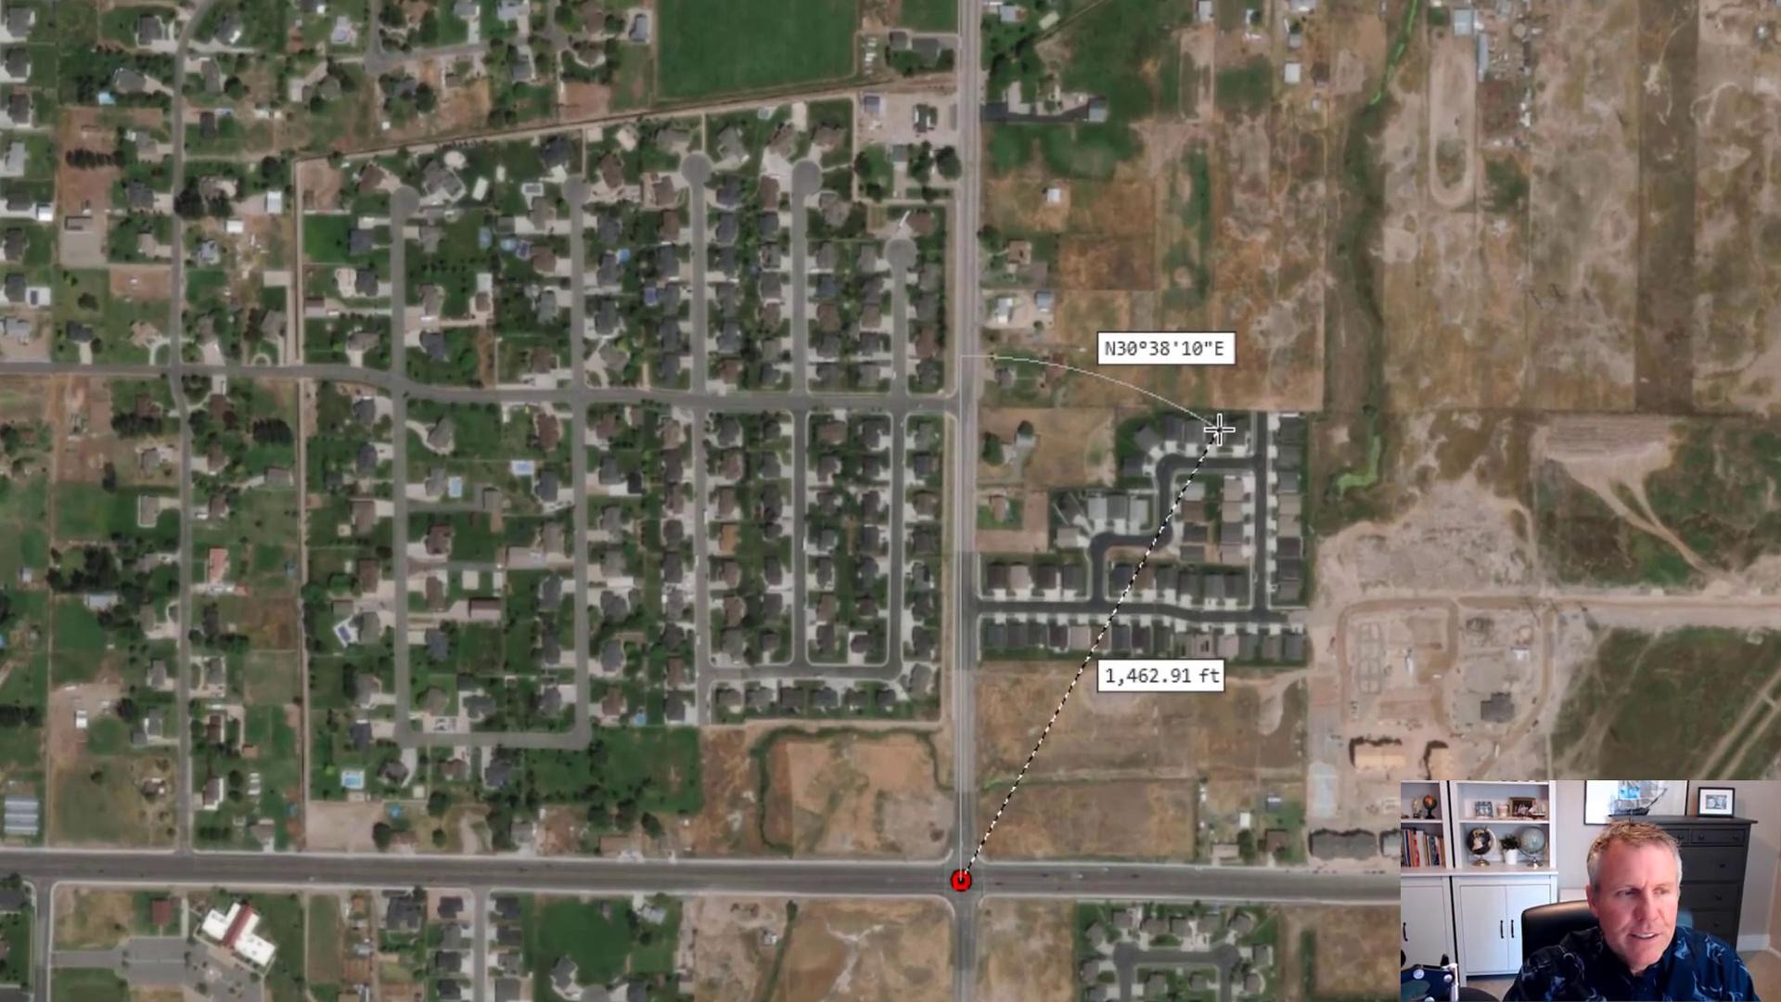
{"action": "key", "text": "Tab"}
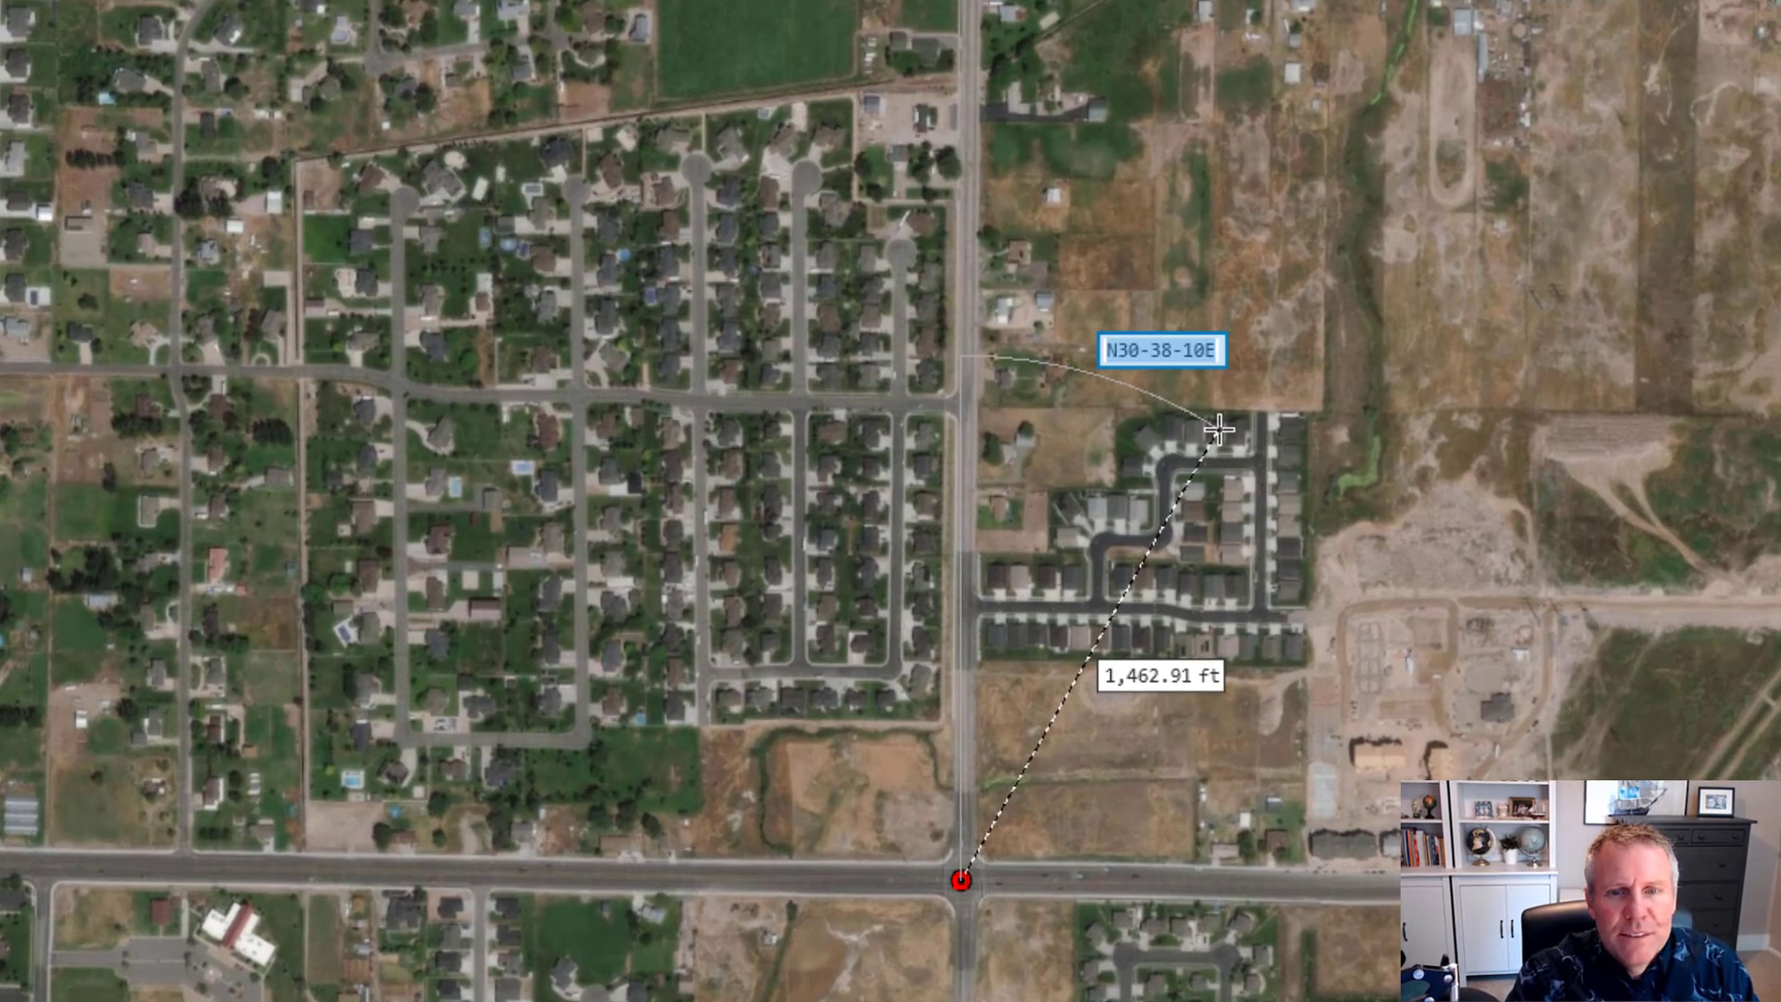
{"action": "type", "text": ".3906-1"}
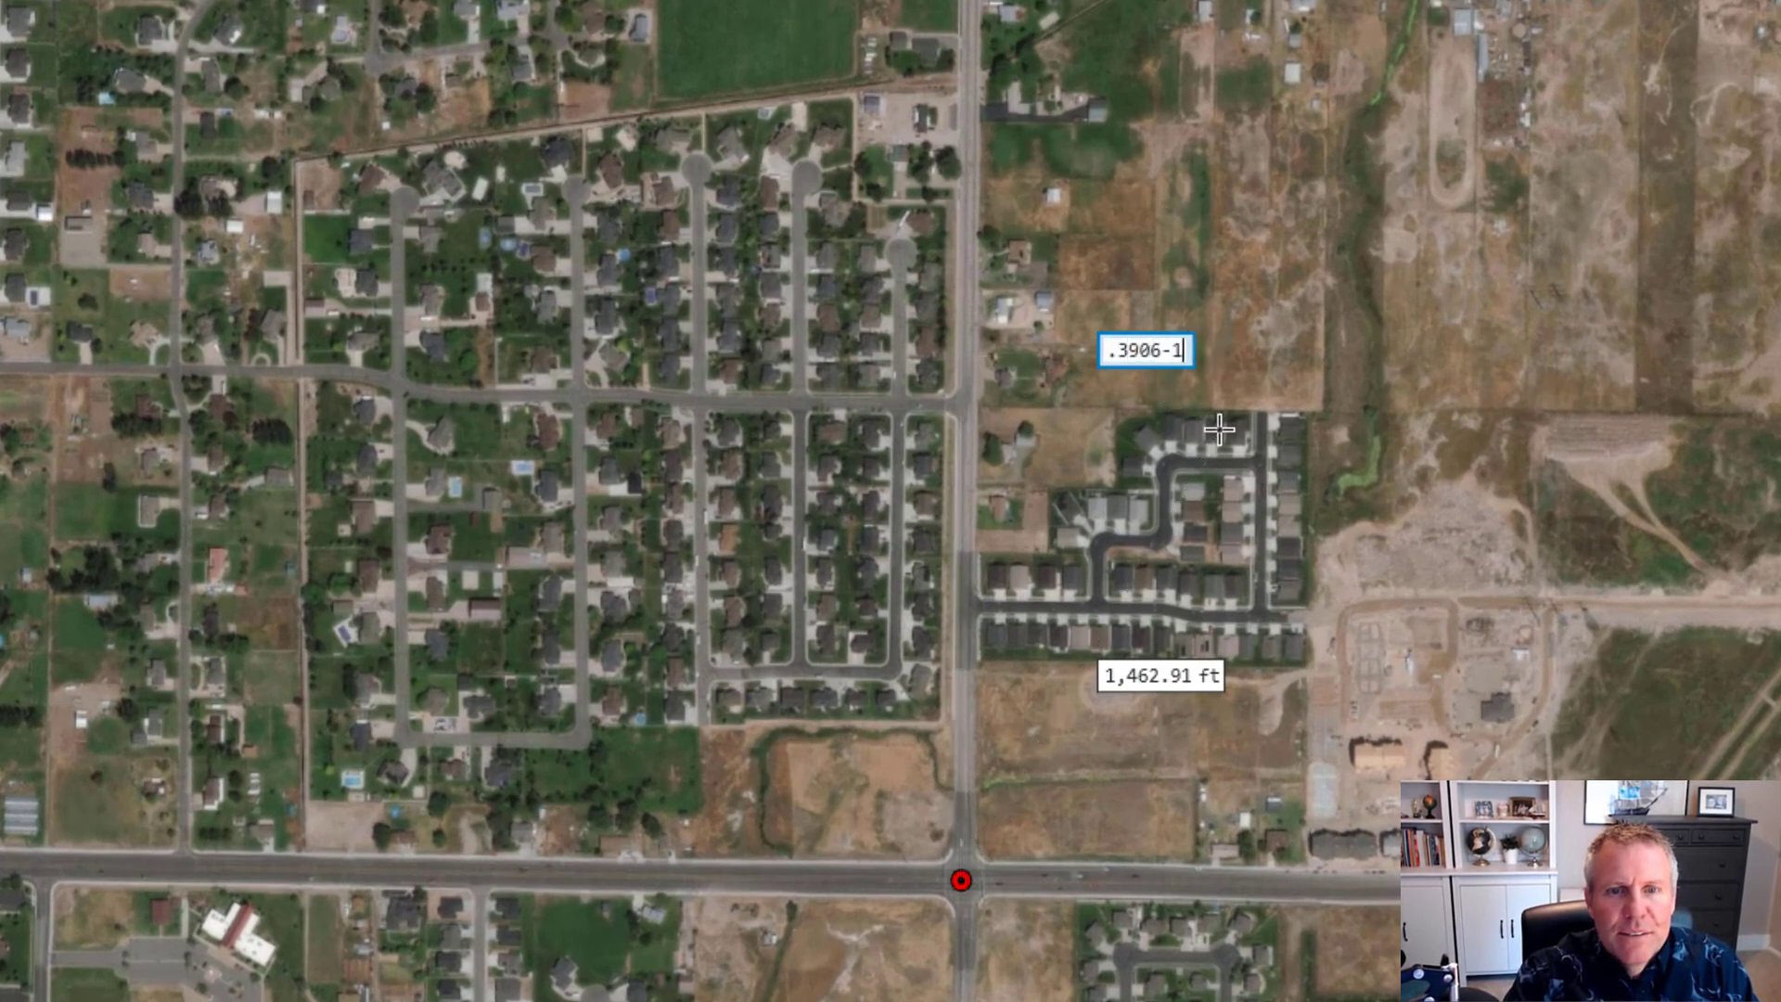
{"action": "key", "text": "Tab"}
{"action": "type", "text": "2,661.96"}
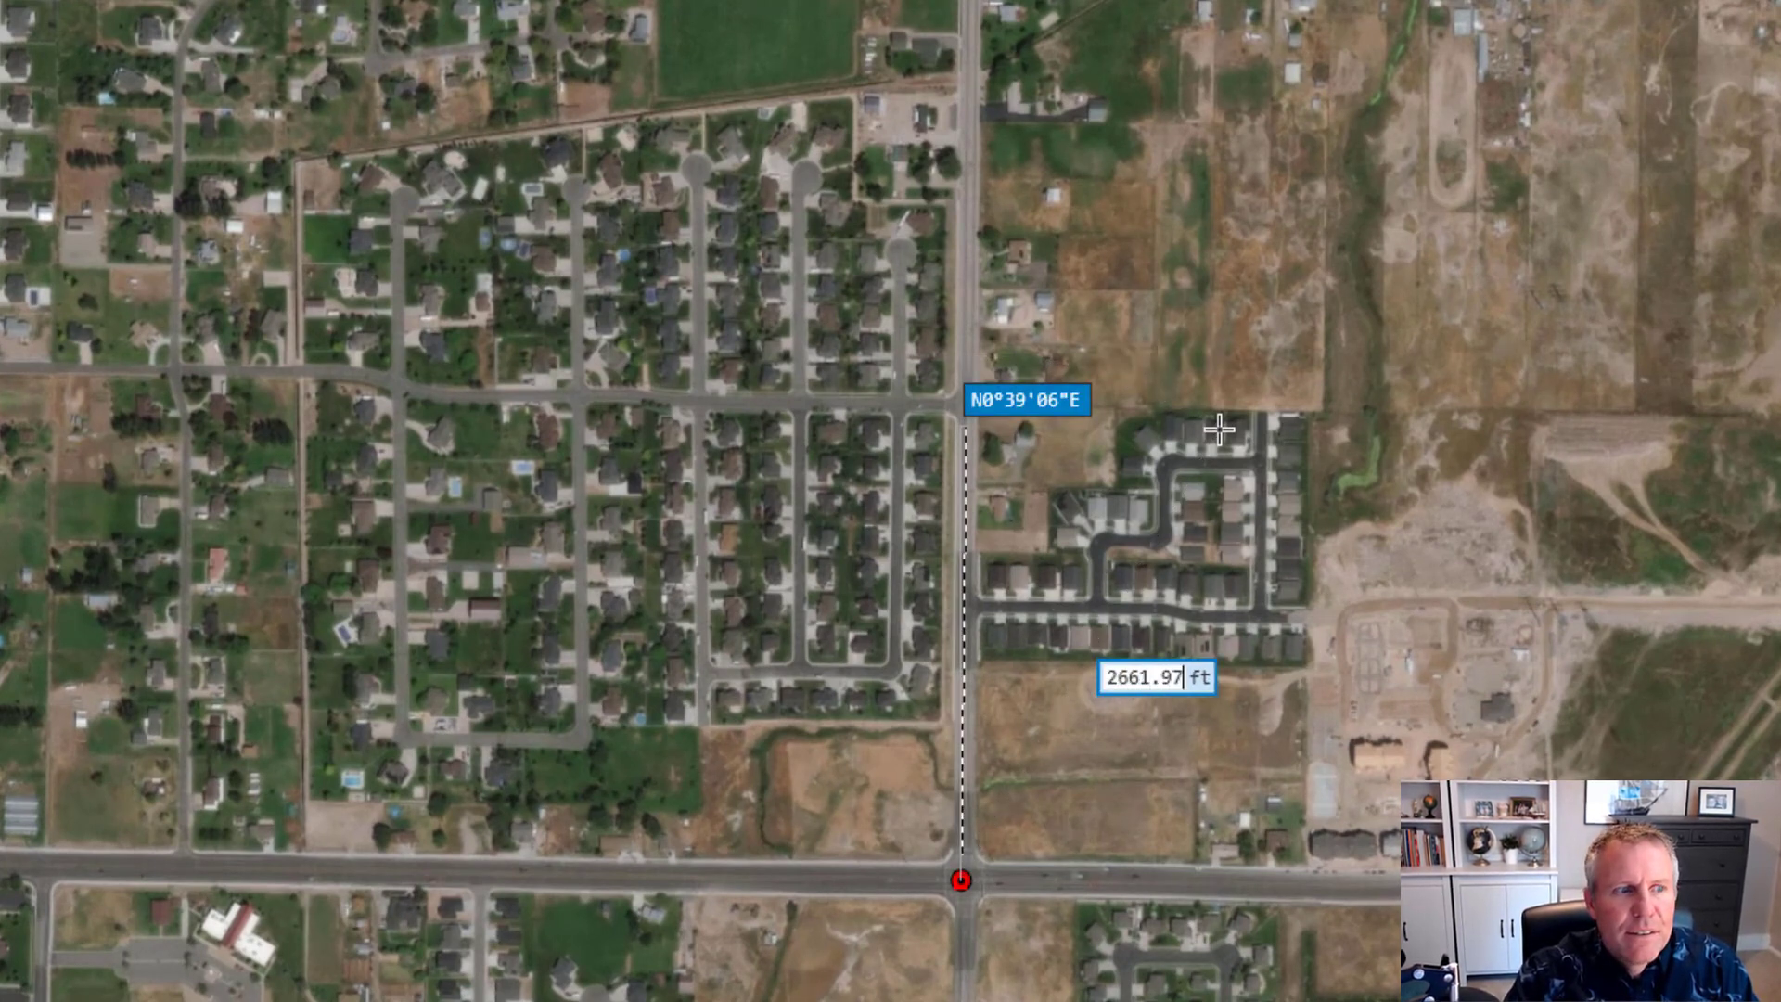
{"action": "key", "text": "Return"}
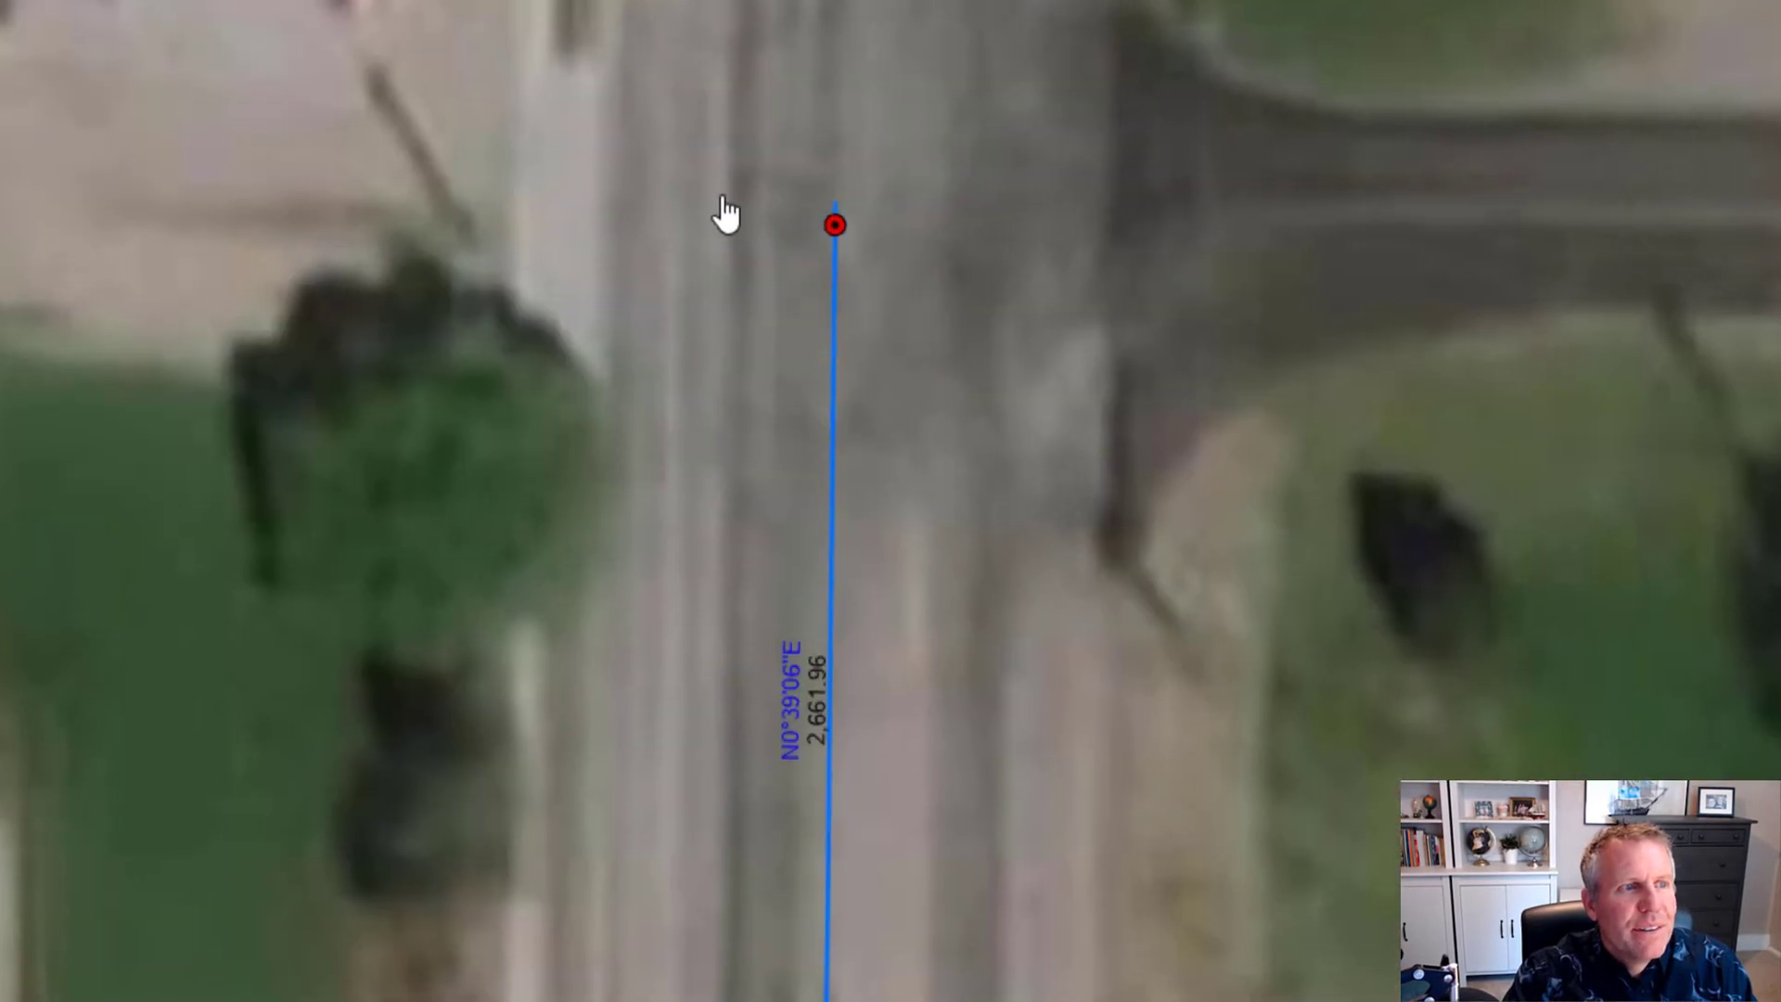
{"action": "scroll", "coordinate": [726, 214], "scroll_direction": "up", "scroll_amount": 3}
{"action": "scroll", "coordinate": [816, 243], "scroll_direction": "up", "scroll_amount": 3}
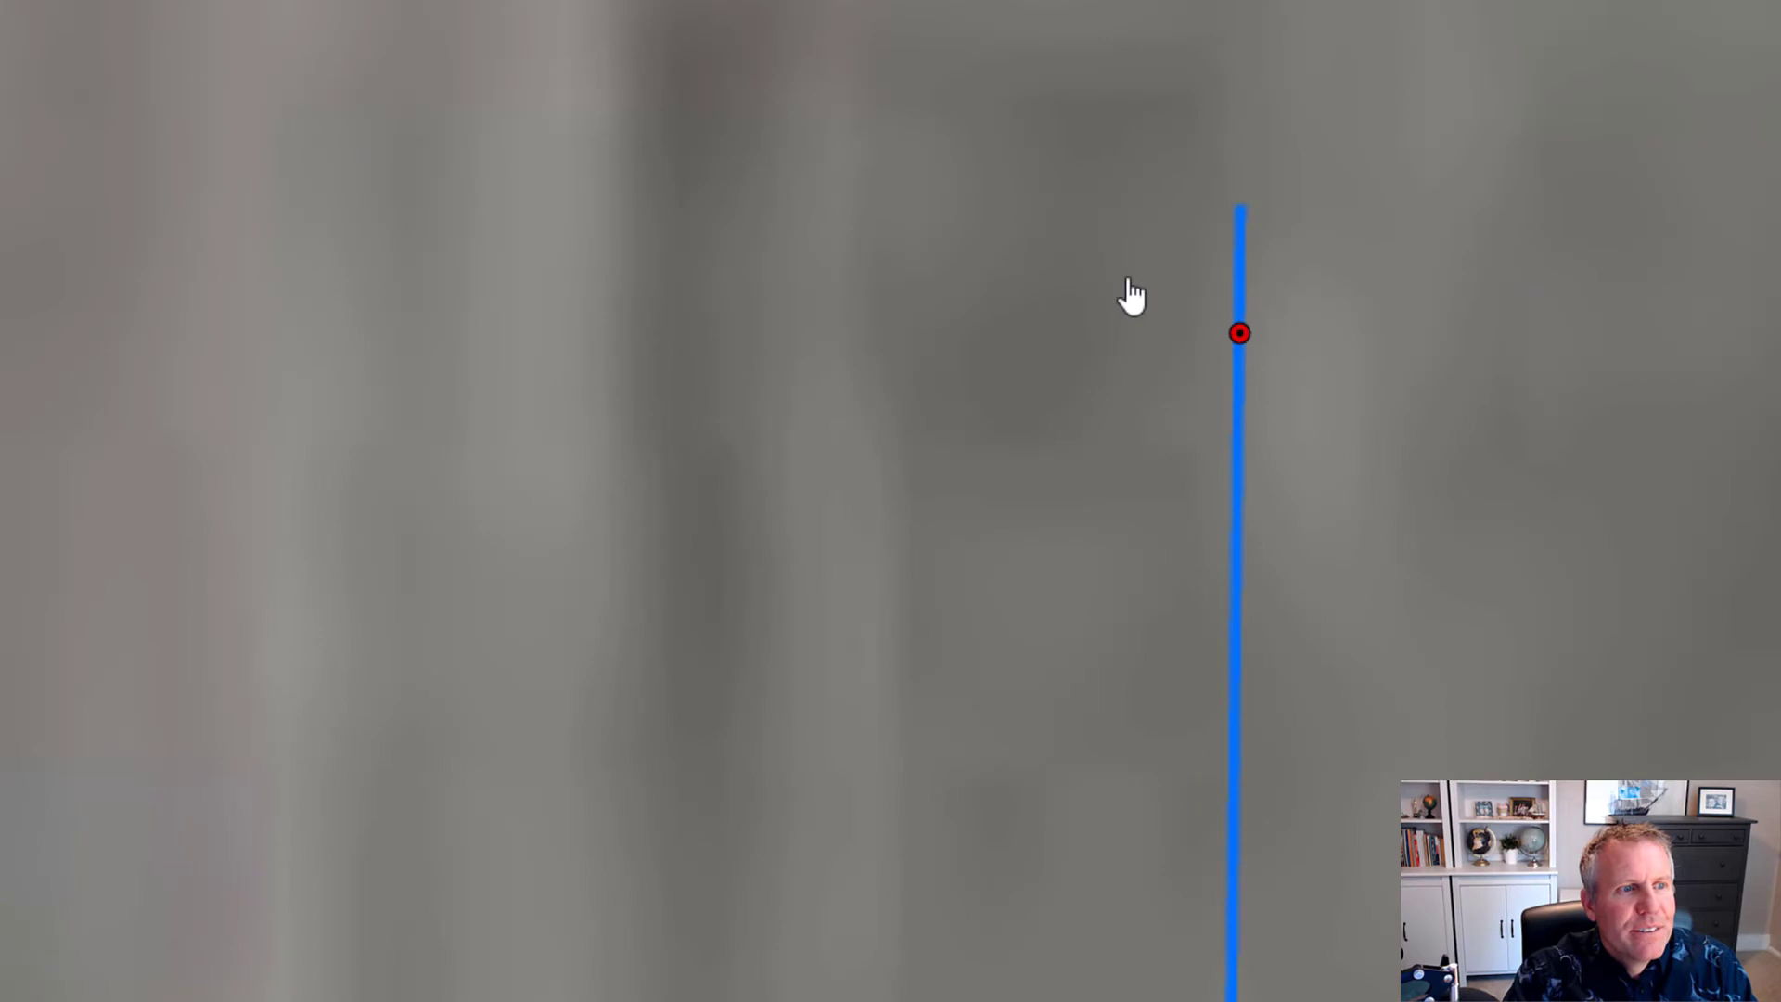
{"action": "scroll", "coordinate": [1131, 295], "scroll_direction": "up", "scroll_amount": 3}
{"action": "scroll", "coordinate": [808, 509], "scroll_direction": "down", "scroll_amount": 3}
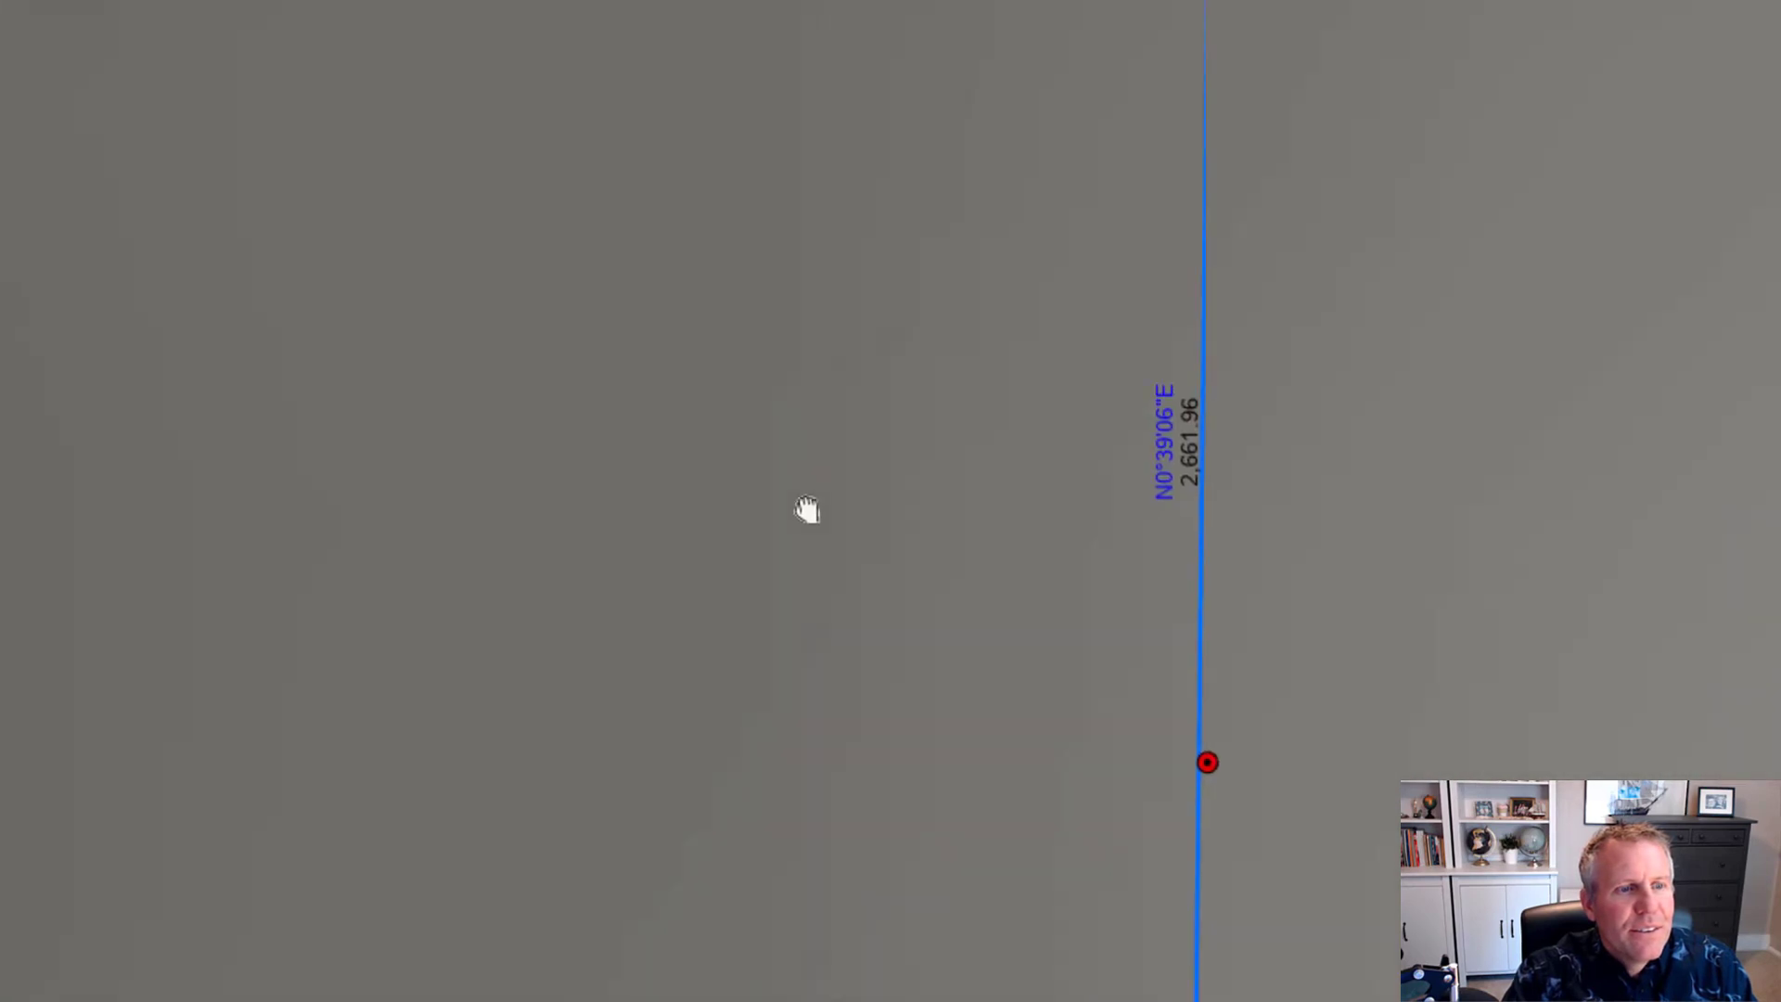
{"action": "scroll", "coordinate": [1055, 728], "scroll_direction": "up", "scroll_amount": 3}
{"action": "scroll", "coordinate": [1659, 763], "scroll_direction": "down", "scroll_amount": 3}
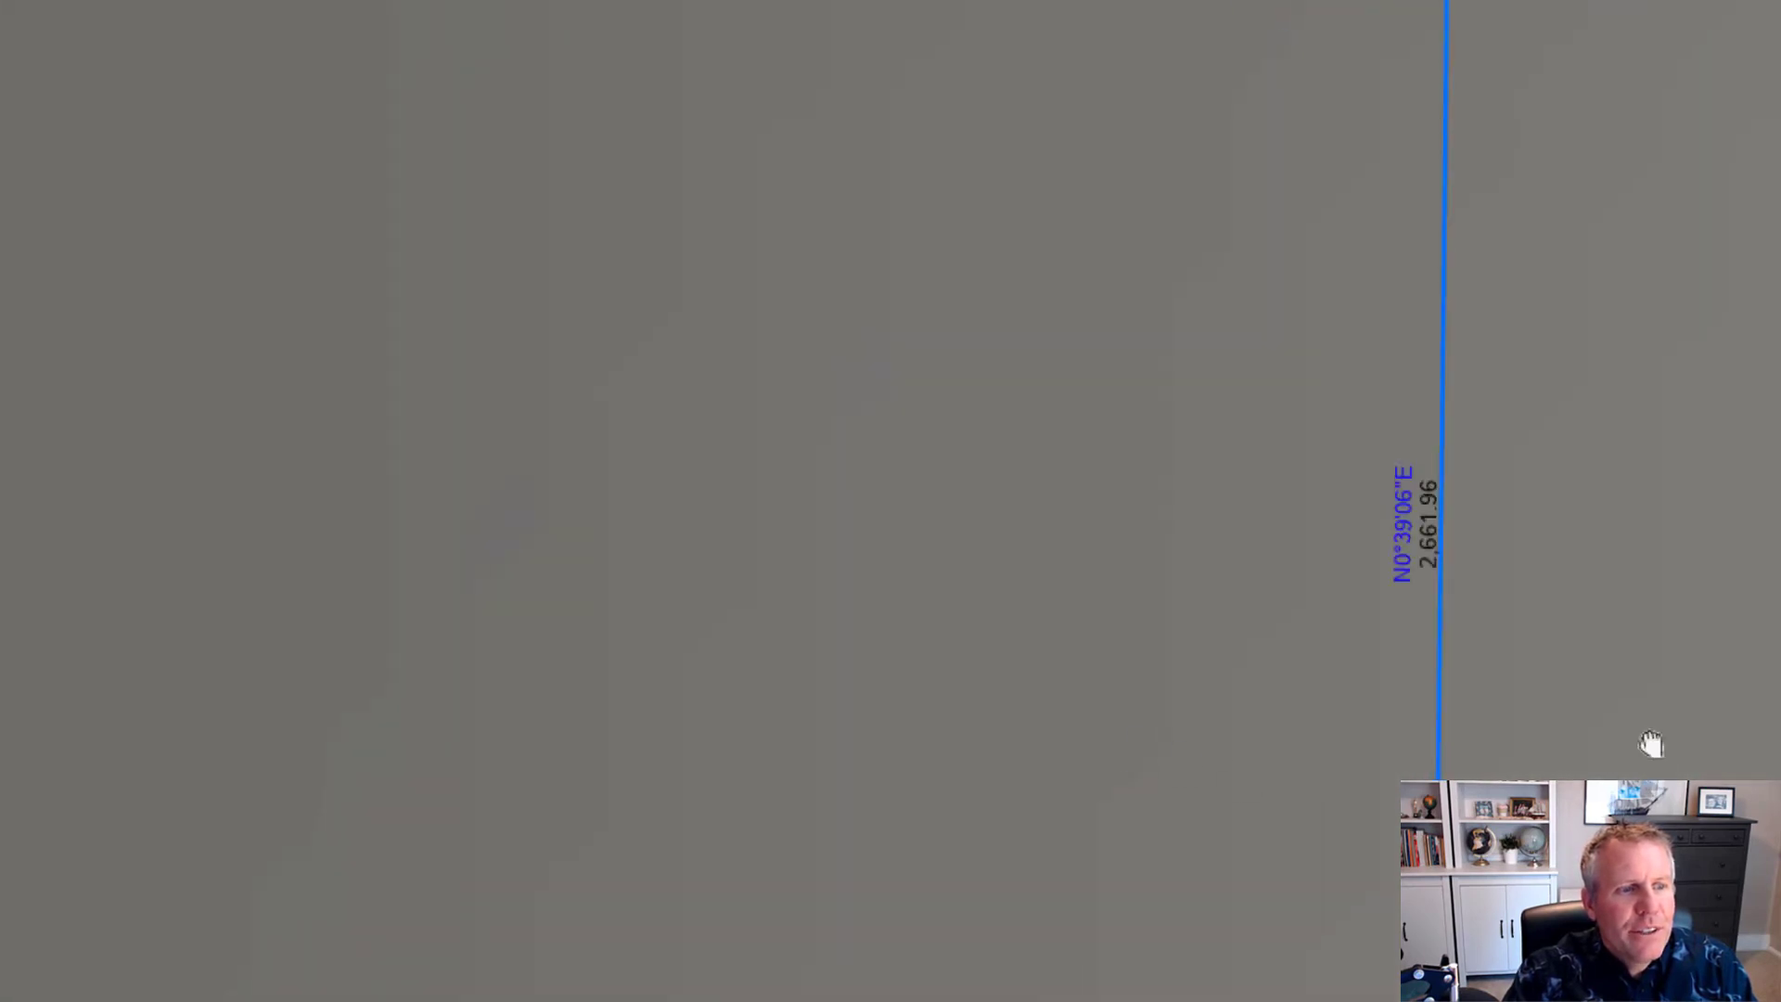
{"action": "left_click_drag", "start_coordinate": [1650, 743], "coordinate": [1203, 478]}
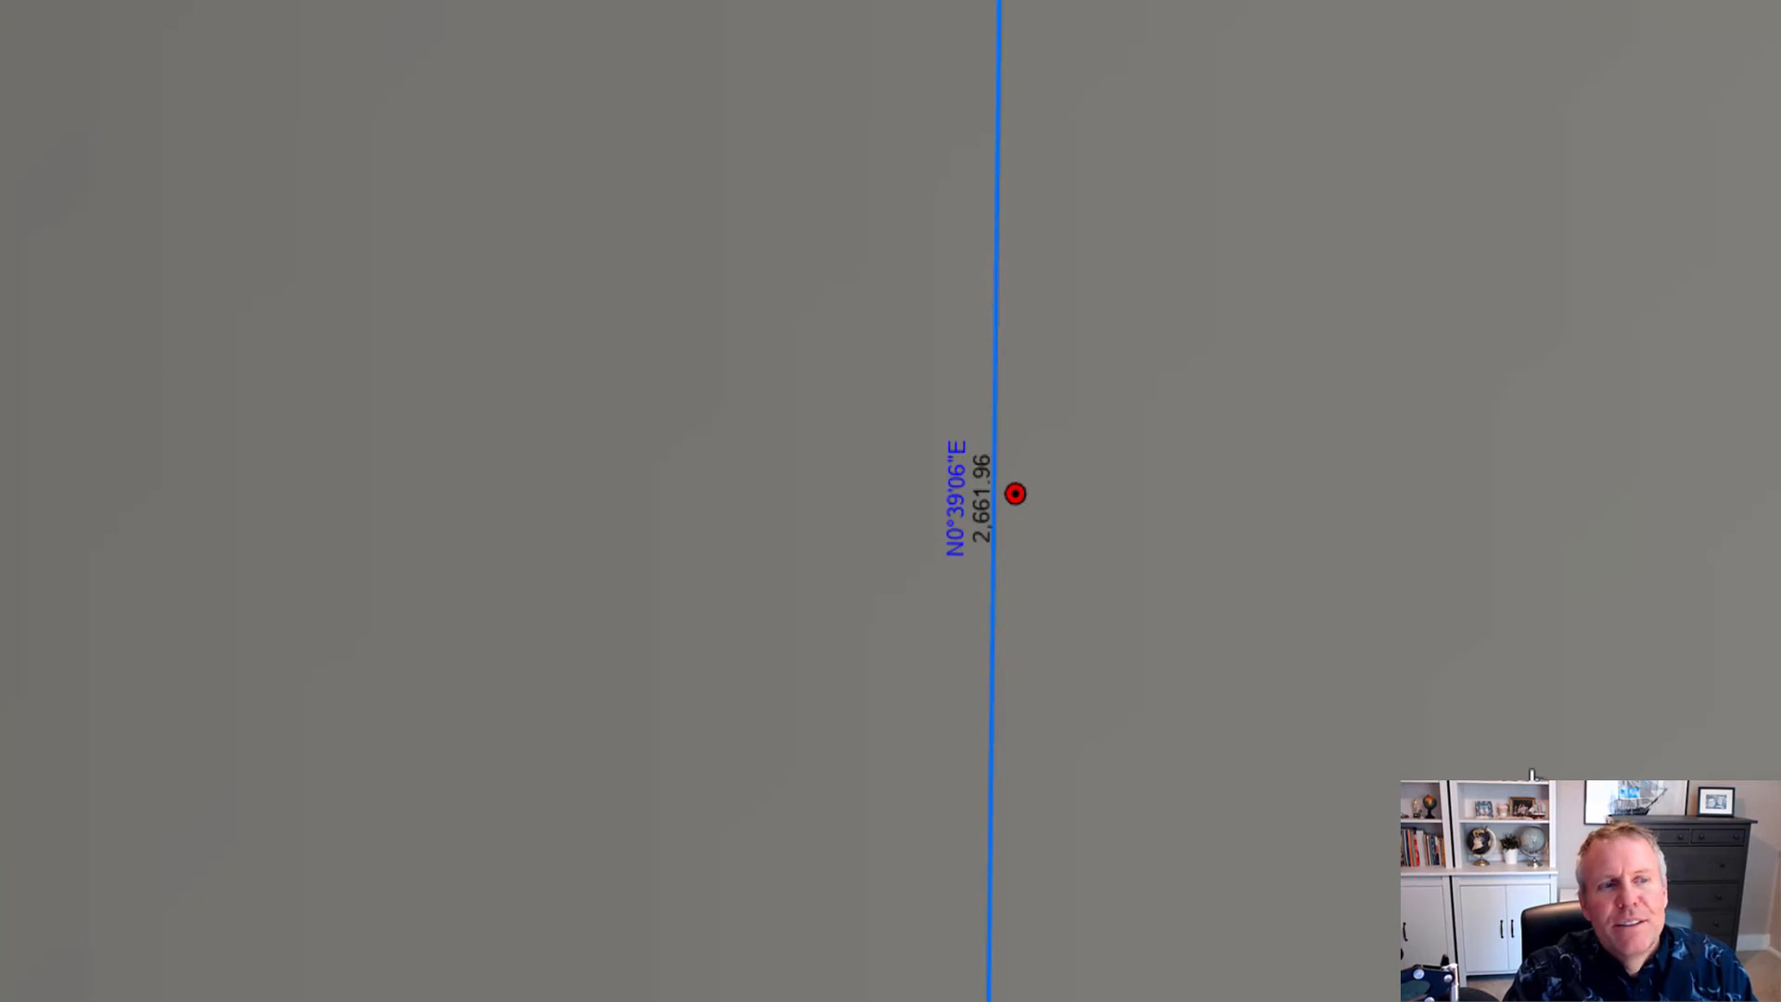
{"action": "scroll", "coordinate": [1503, 727], "scroll_direction": "down", "scroll_amount": 5}
{"action": "scroll", "coordinate": [1727, 753], "scroll_direction": "up", "scroll_amount": 3}
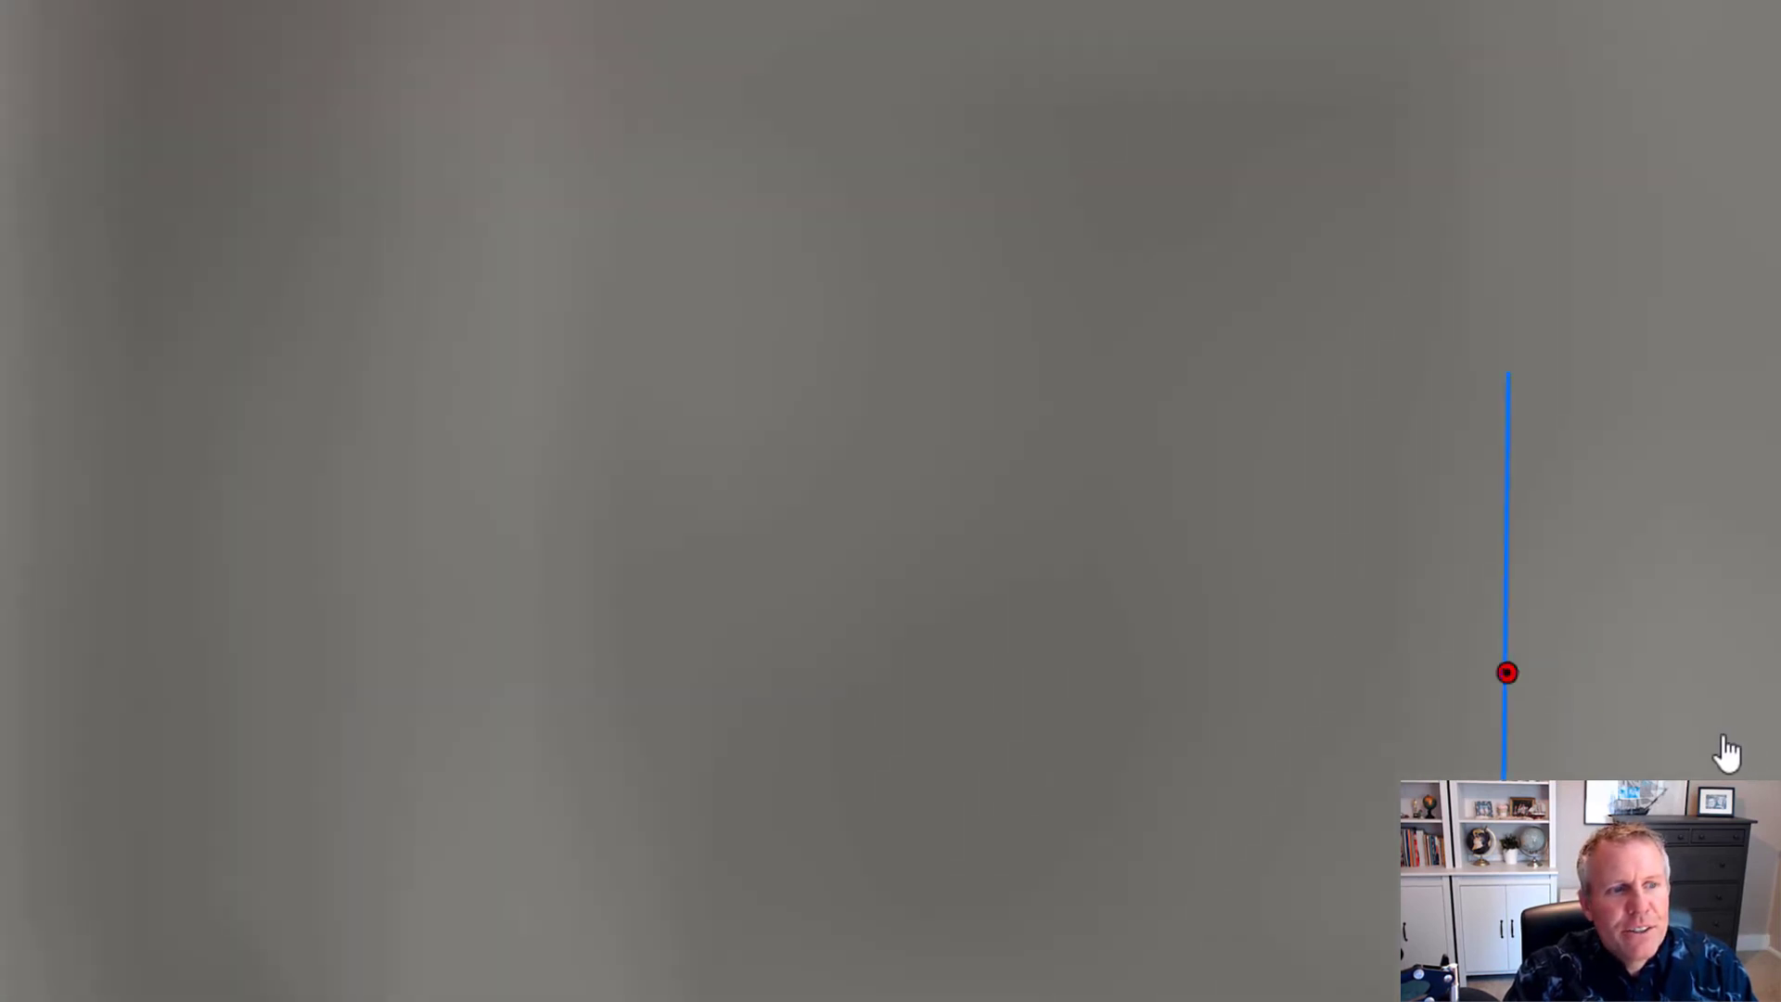